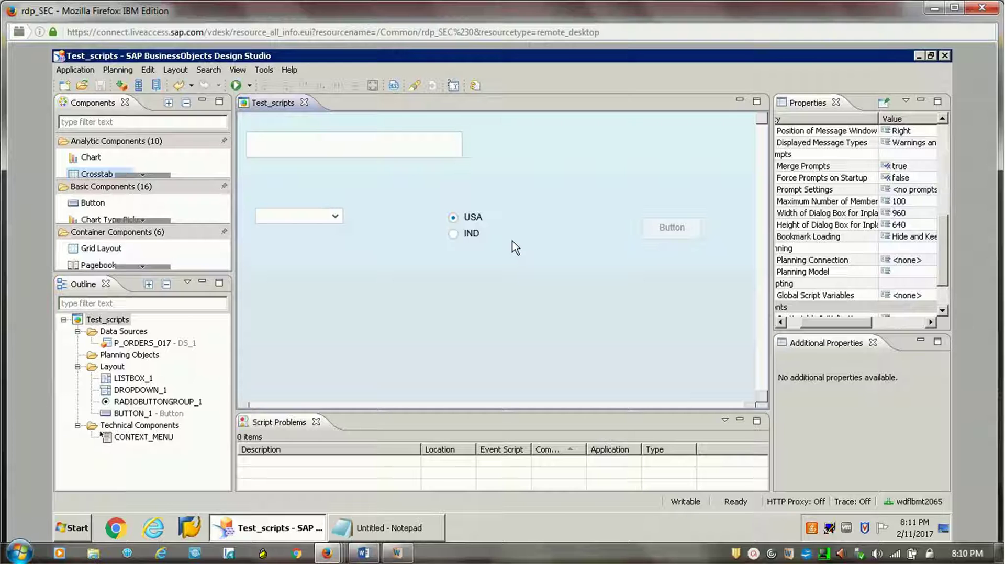
Step: Select the radio button group on the layout
left_click(460, 238)
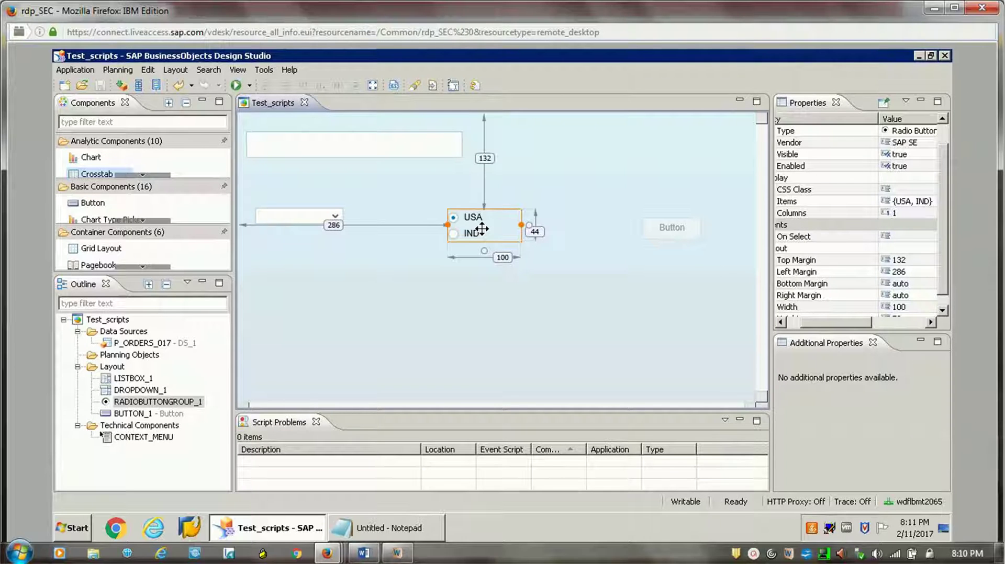
left_click(393, 294)
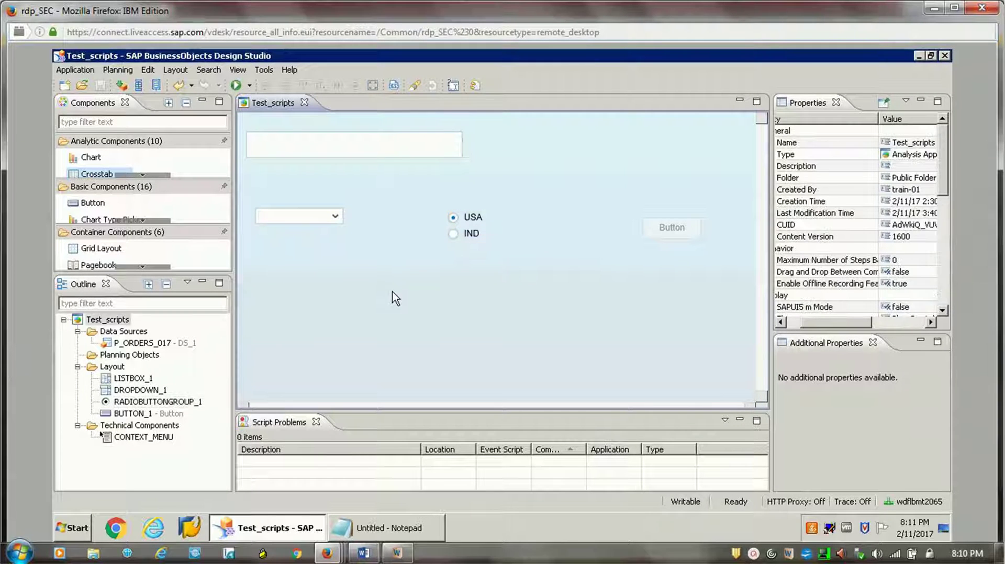
left_click(477, 231)
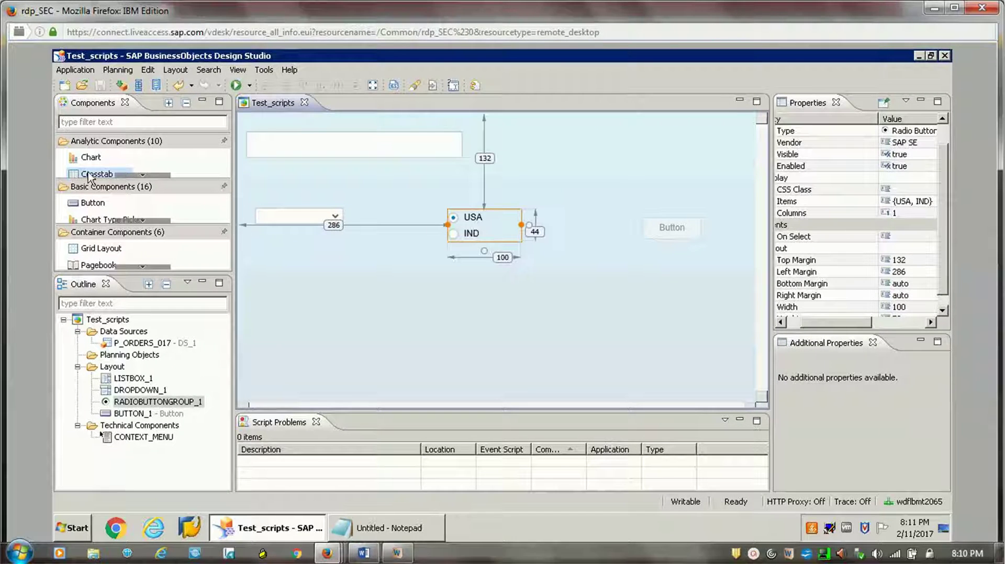
Step: Add PANEL_1 below the radio group, widen it to 486 px and make it taller
left_click(185, 122)
type("Panel")
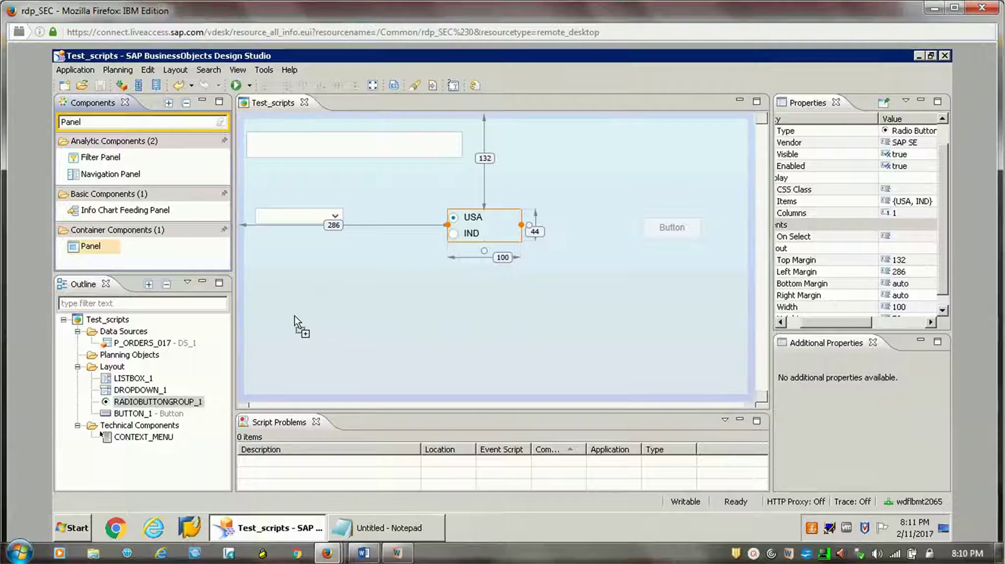
left_click_drag(335, 316, 286, 302)
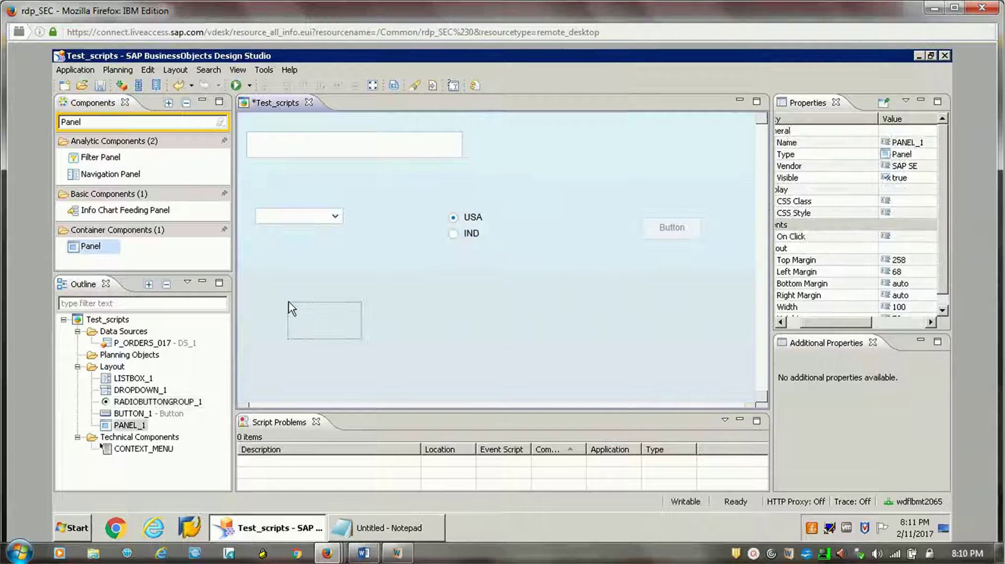
left_click(321, 321)
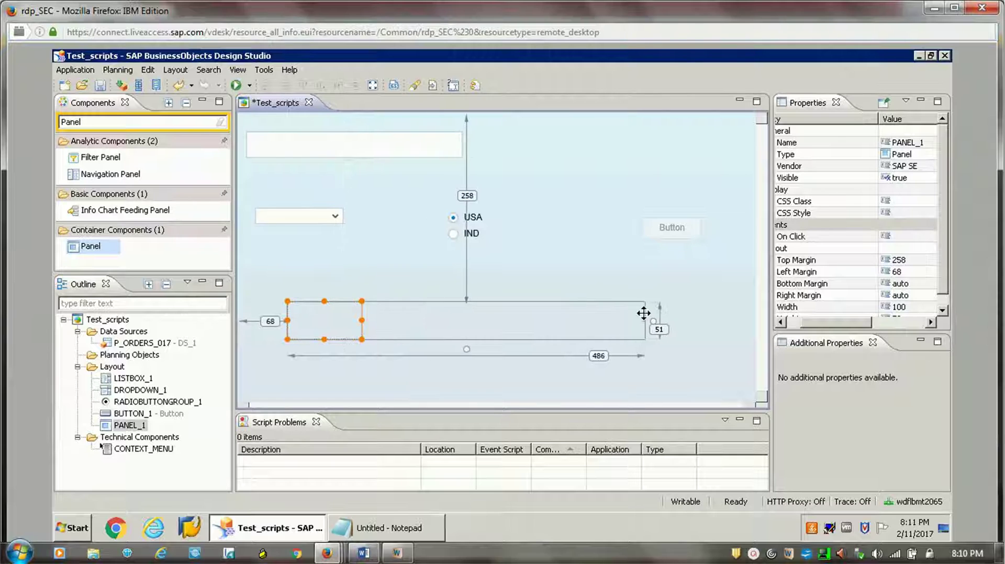
left_click_drag(443, 307, 645, 320)
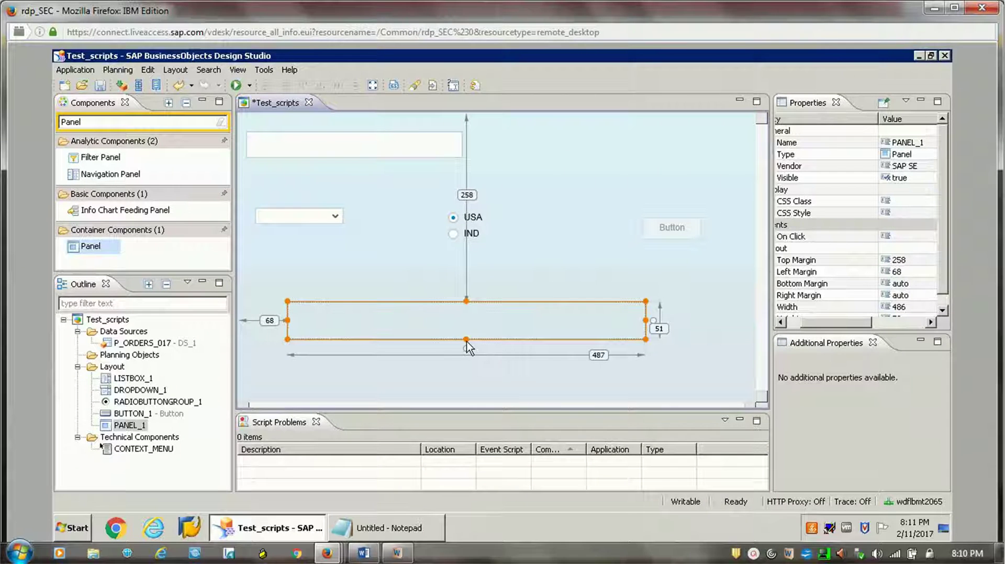
left_click_drag(470, 340, 492, 438)
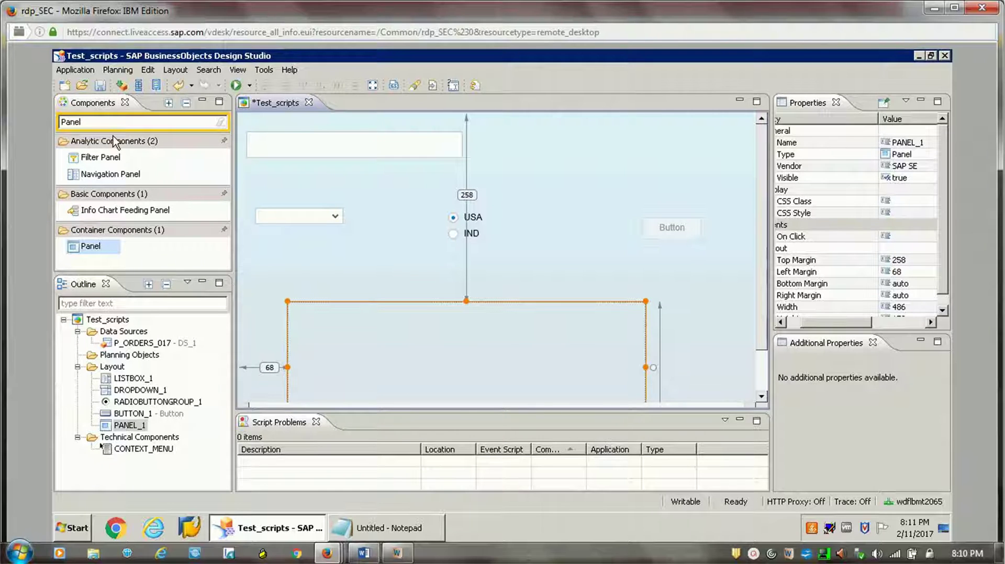
Step: Place CROSSTAB_1 in PANEL_1's top-left corner and bind it to data source P_ORDERS_017 - DS_1
left_click(99, 123)
key("ctrl+a")
type("cro")
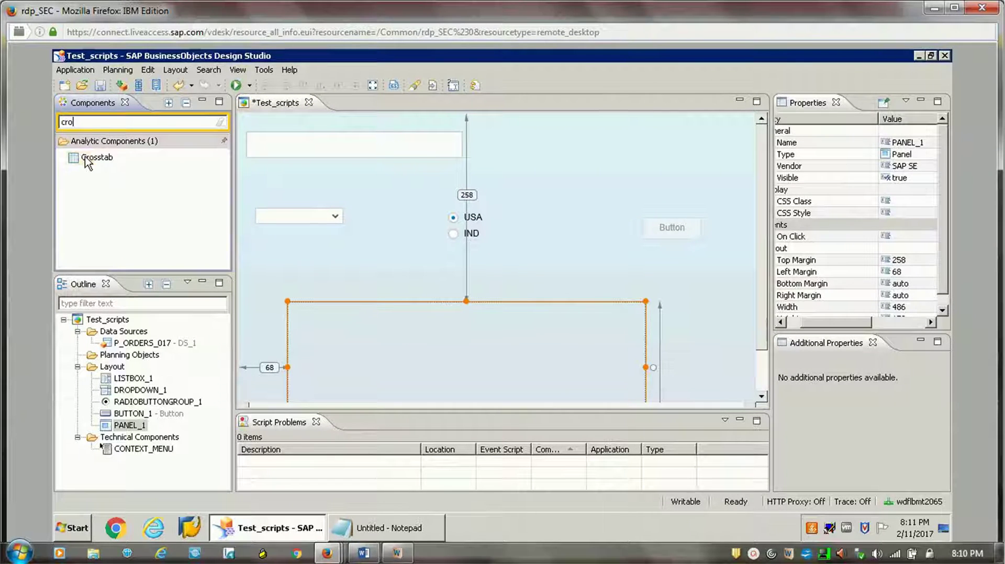
mouse_move(94, 158)
left_mouse_down()
mouse_move(387, 344)
mouse_move(339, 316)
left_mouse_up()
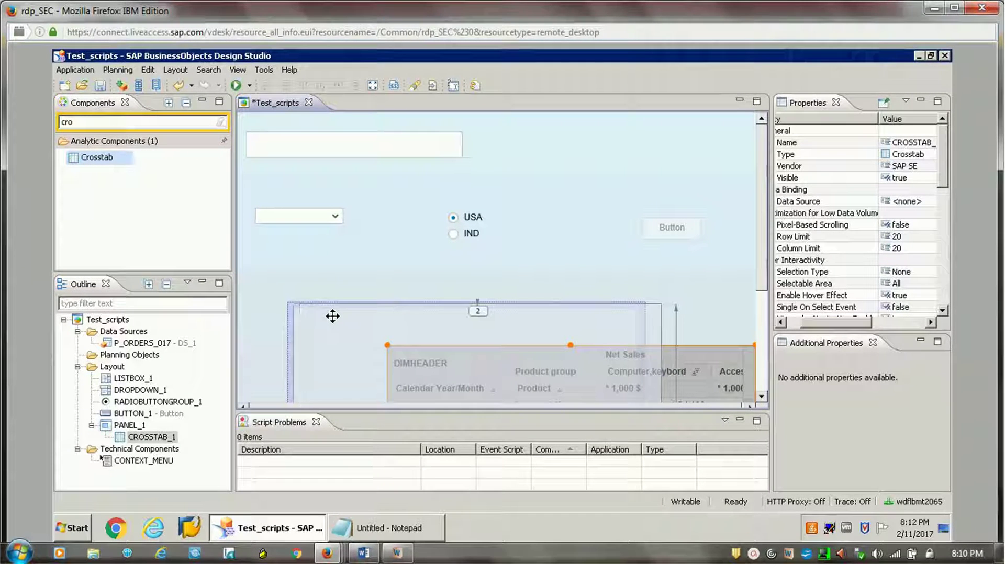
left_click_drag(340, 317, 333, 316)
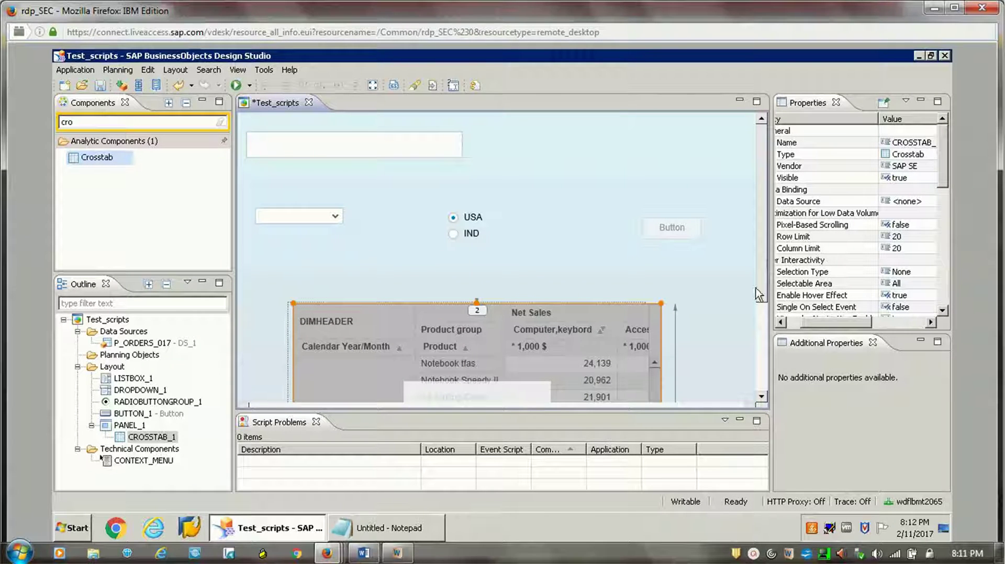
scroll(765, 325, "down", 3)
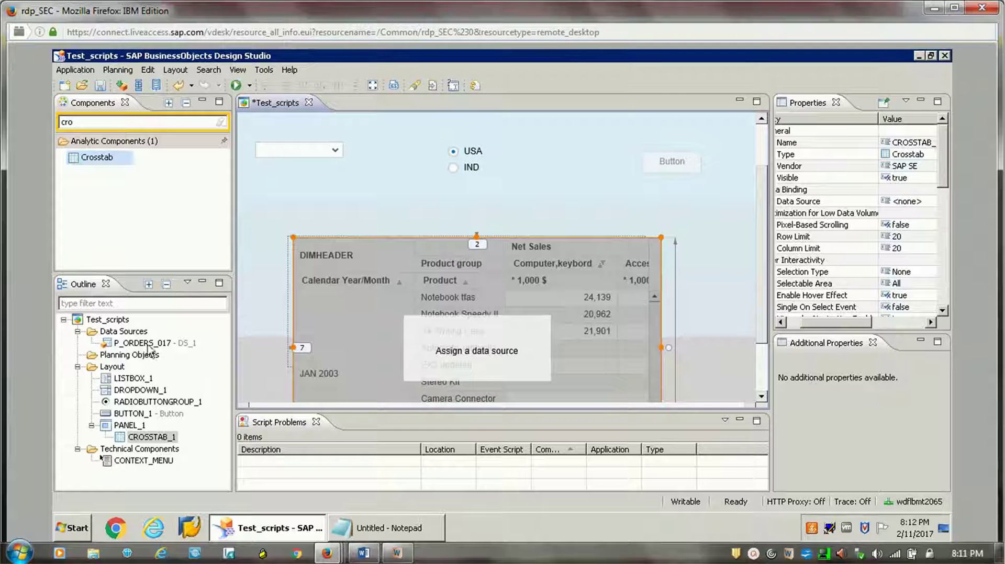
left_click_drag(151, 344, 447, 347)
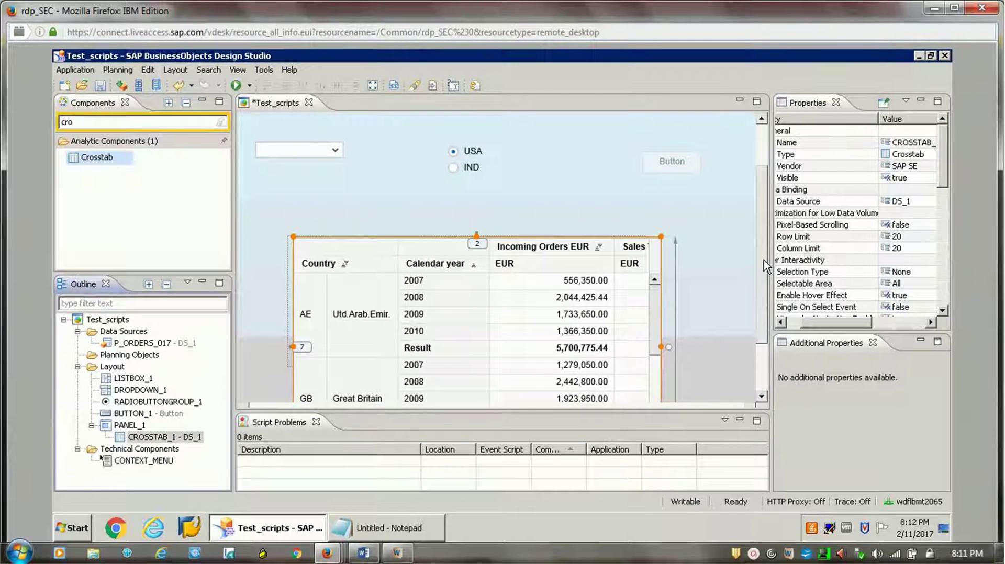
Step: Preview the app locally, try Italy, Norway, Utd.Arab.Emir. and Italy, then close it
left_click(236, 86)
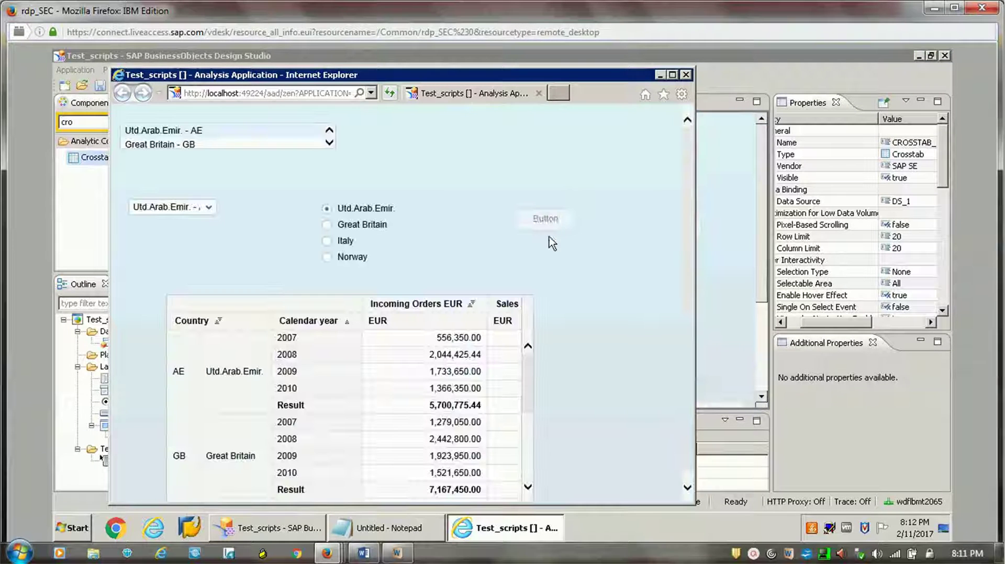
left_click(338, 241)
left_click(347, 257)
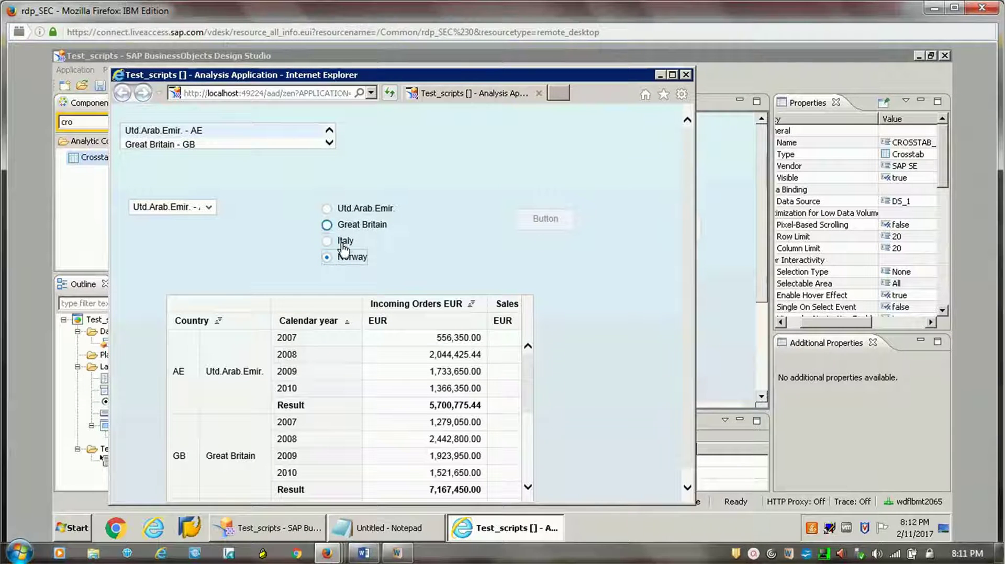
left_click(359, 209)
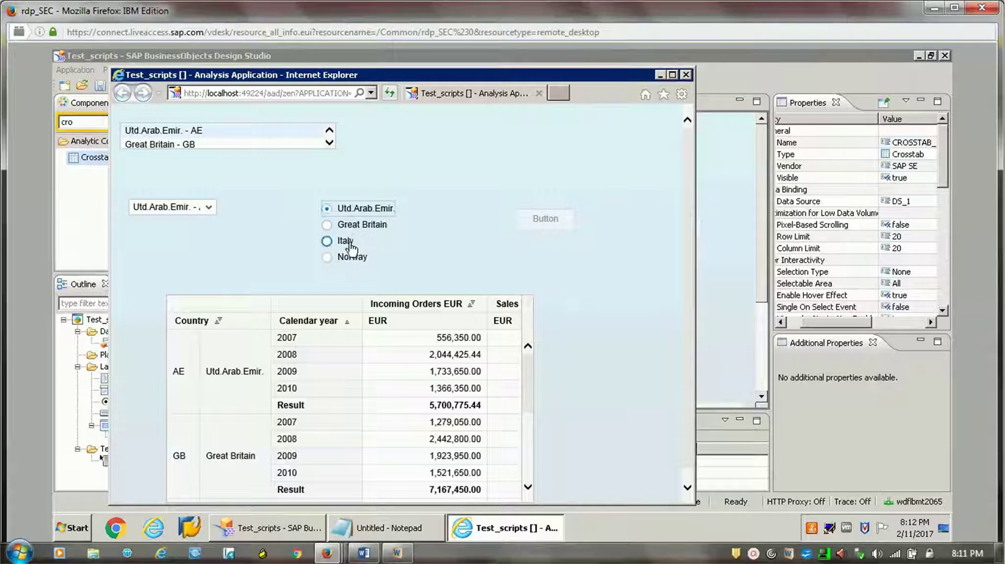
left_click(349, 242)
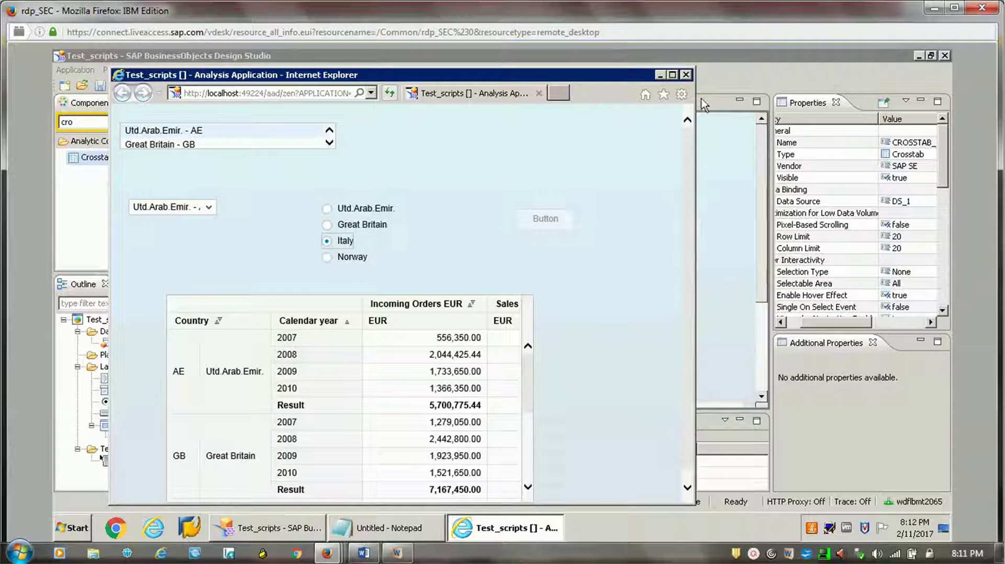
left_click(686, 75)
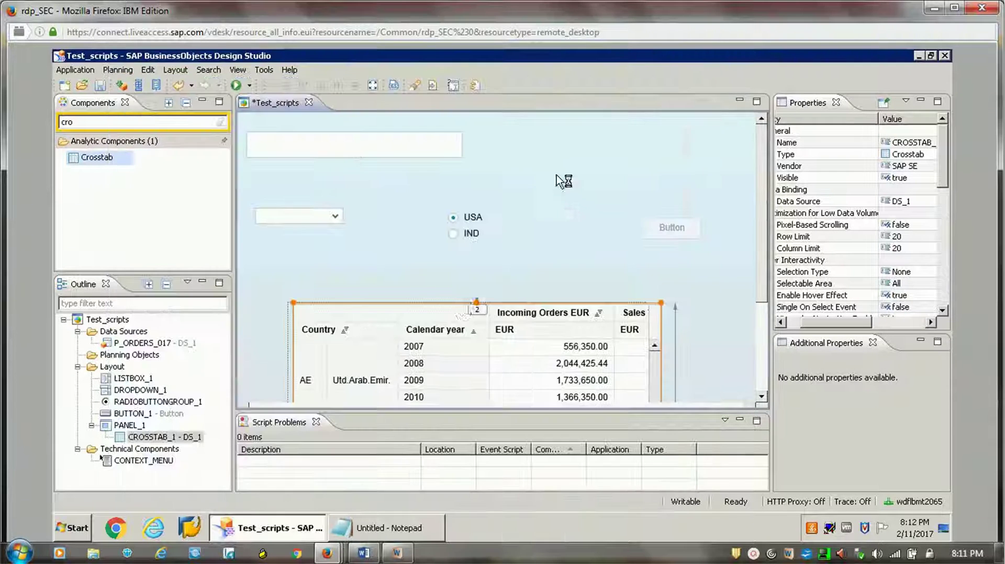
left_click(457, 230)
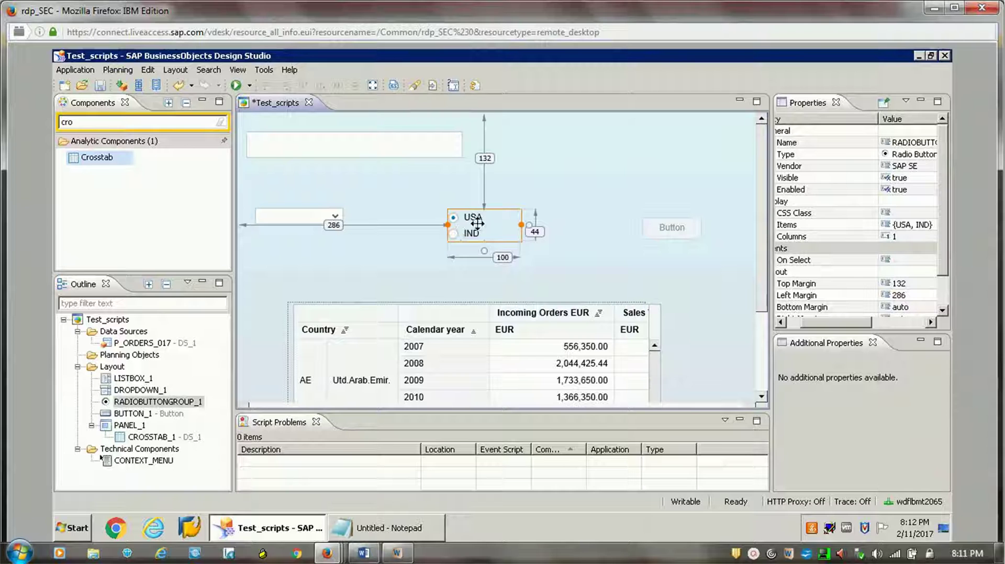
left_click(439, 366)
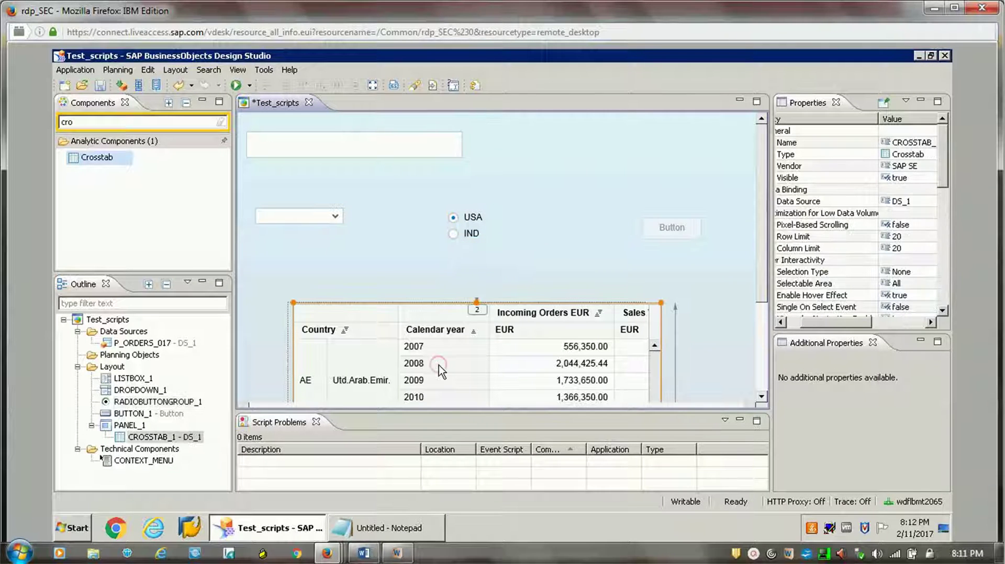
left_click(130, 425)
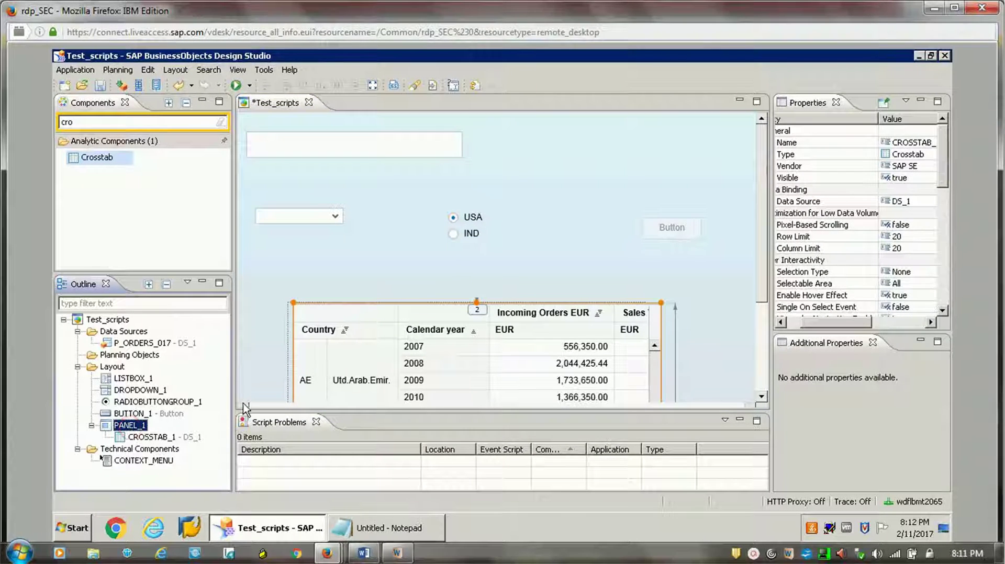
left_click(911, 178)
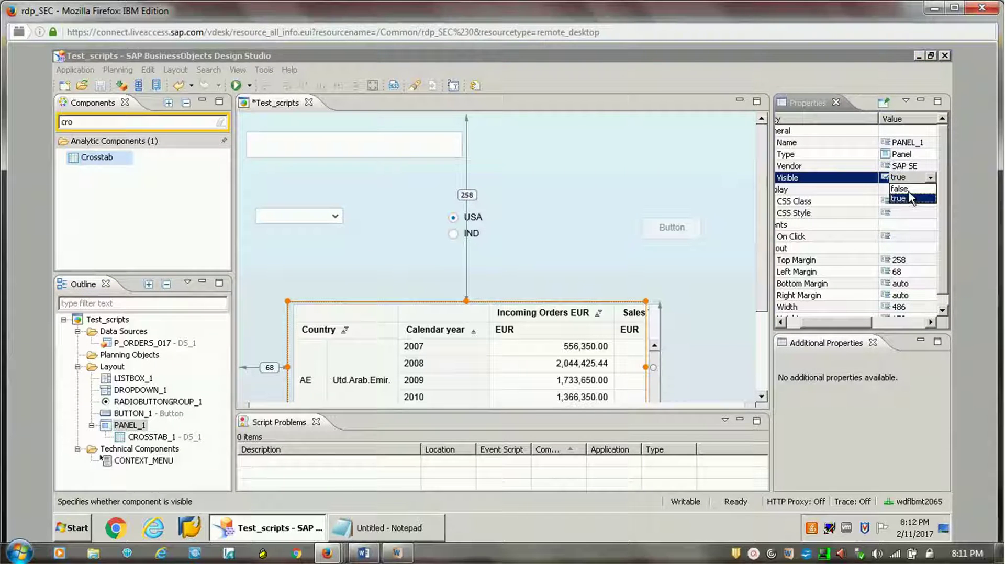
left_click(900, 189)
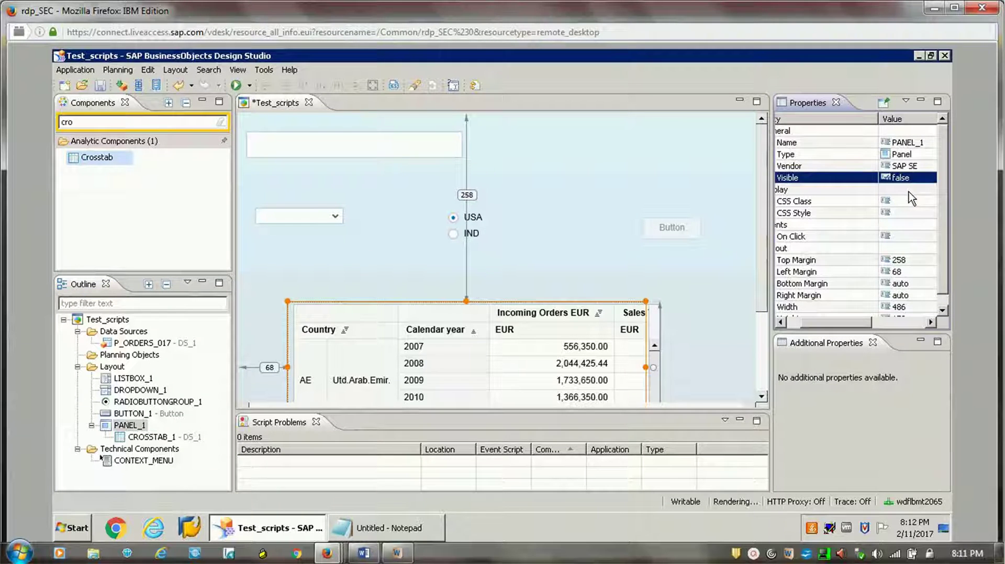
left_click(573, 231)
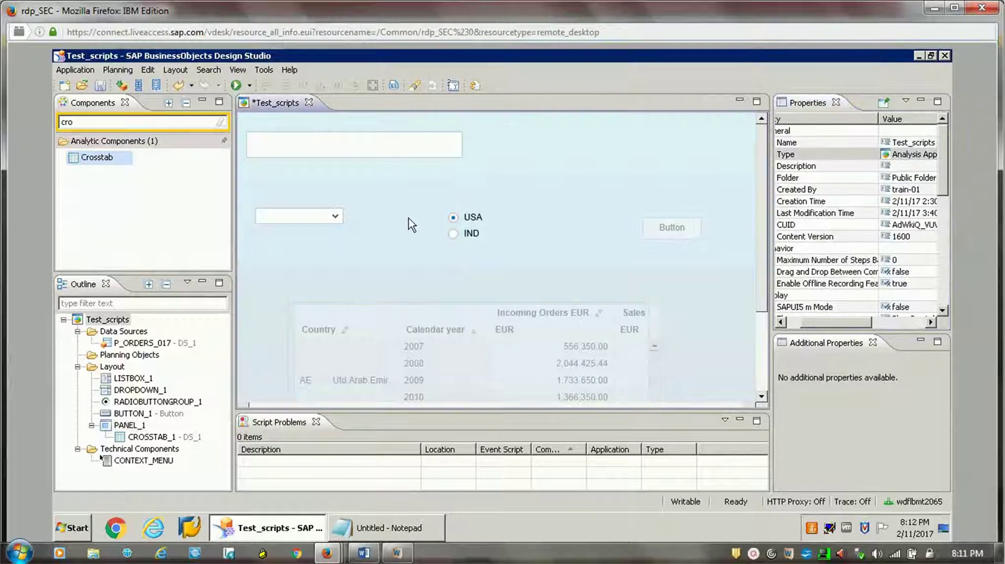
left_click(237, 86)
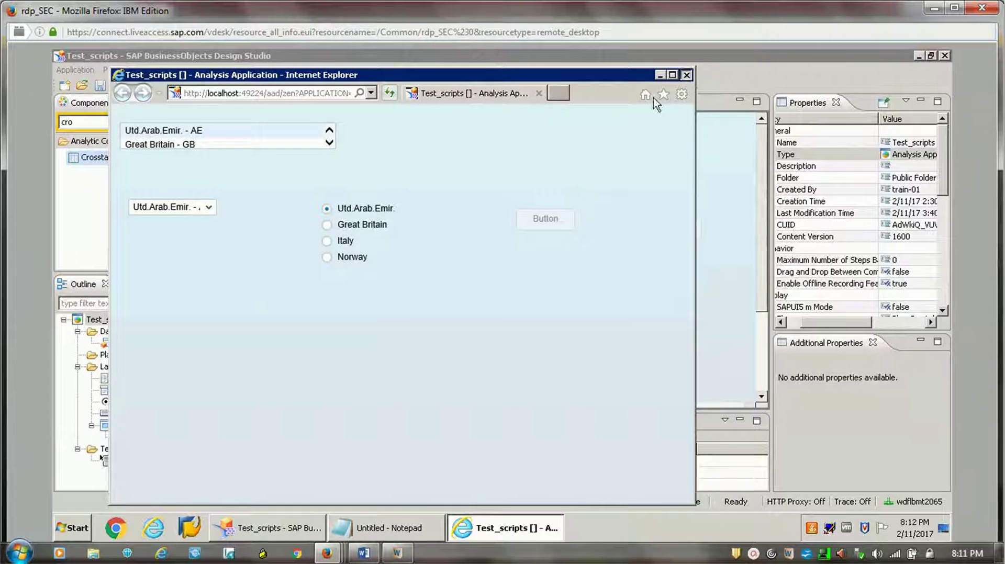
left_click(686, 75)
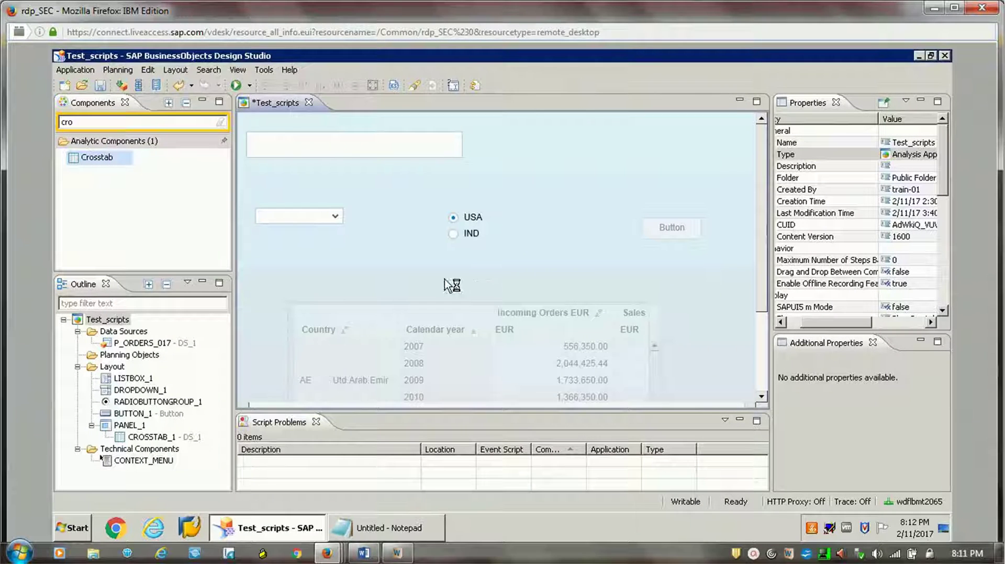
Step: Open the On Select script editor for RADIOBUTTONGROUP_1
left_click(468, 238)
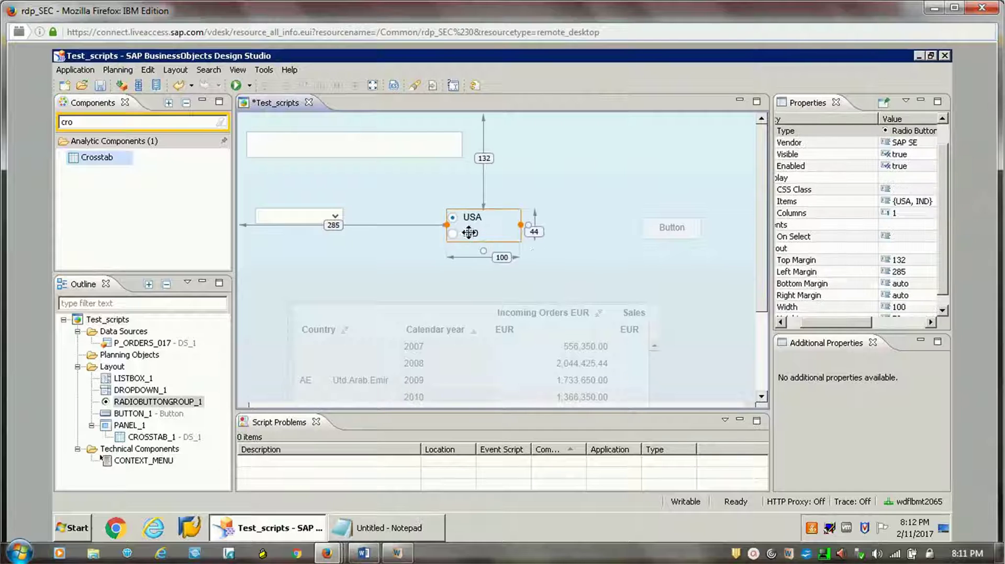
left_click(926, 236)
left_click(928, 237)
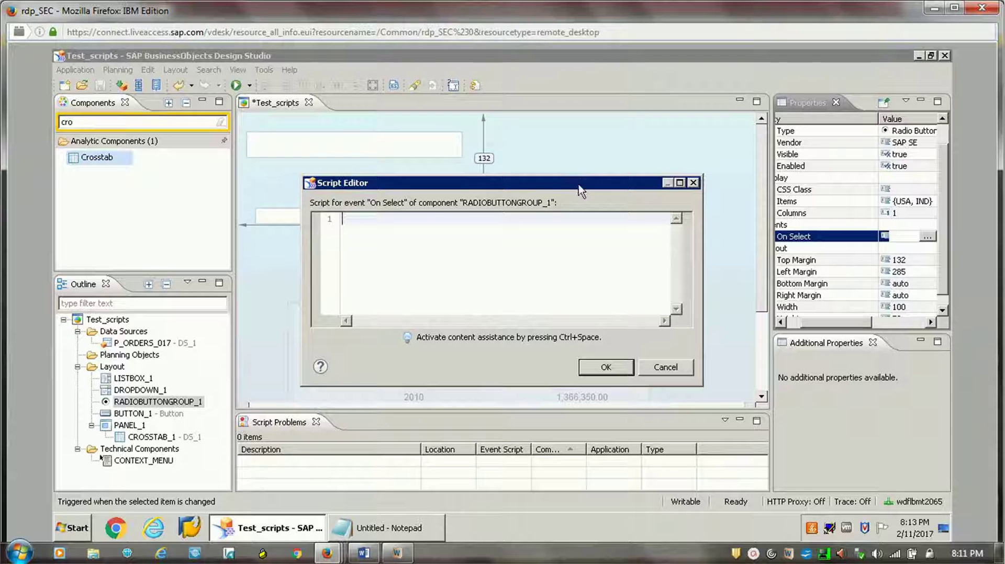
left_click_drag(579, 189, 536, 197)
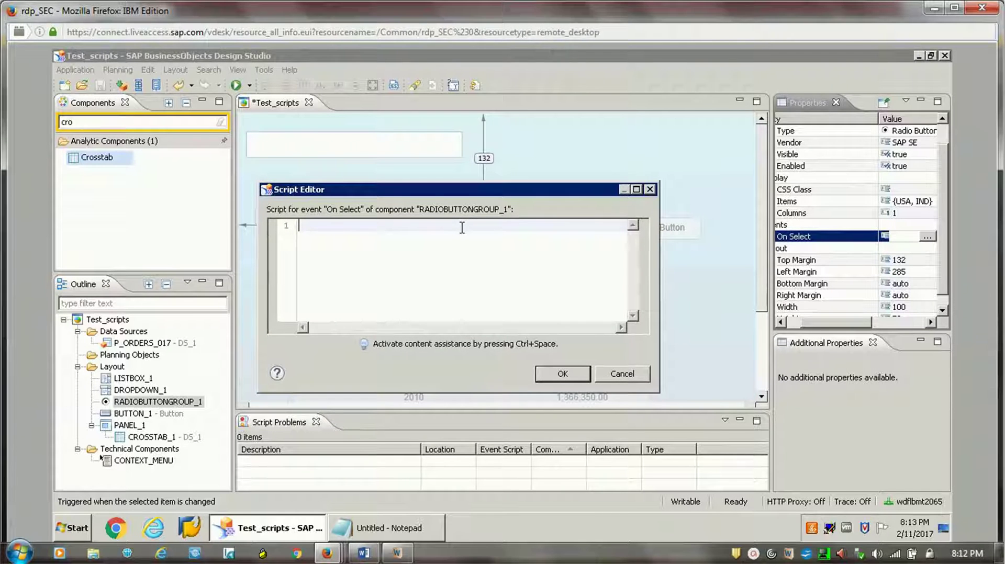
Step: Write the condition if (RADIOBUTTONGROUP_1.getSelectedText() == "Italy")
type("if (")
key("ctrl+space")
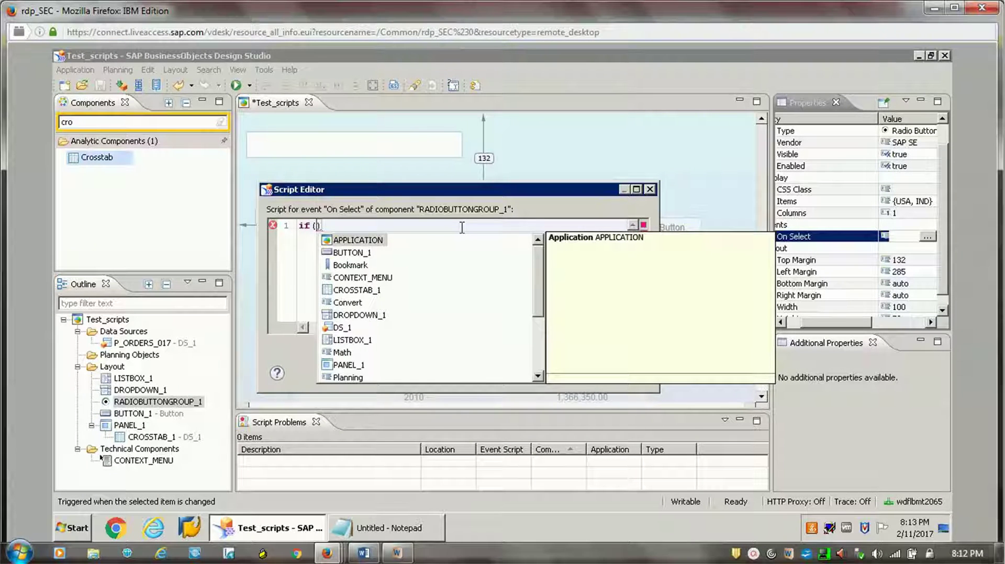
type("Ra")
double_click(406, 240)
type("te")
key("BackSpace")
key("BackSpace")
key("BackSpace")
type("etsele")
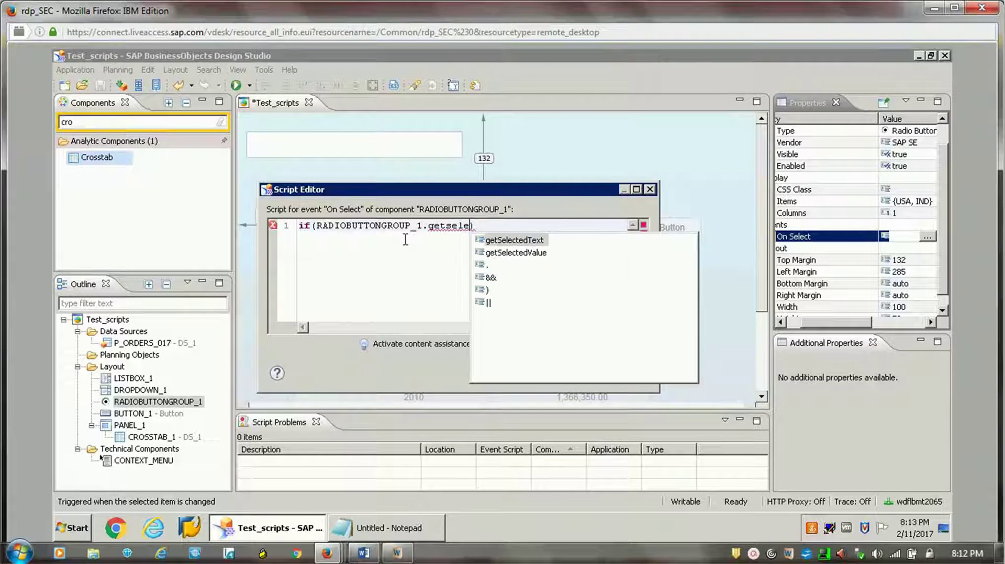
left_click(511, 242)
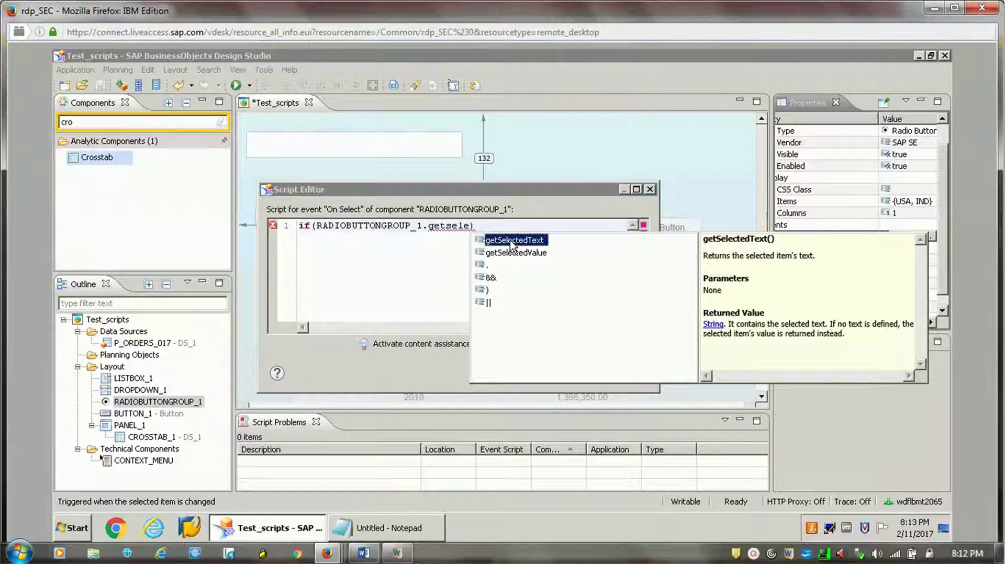
double_click(511, 241)
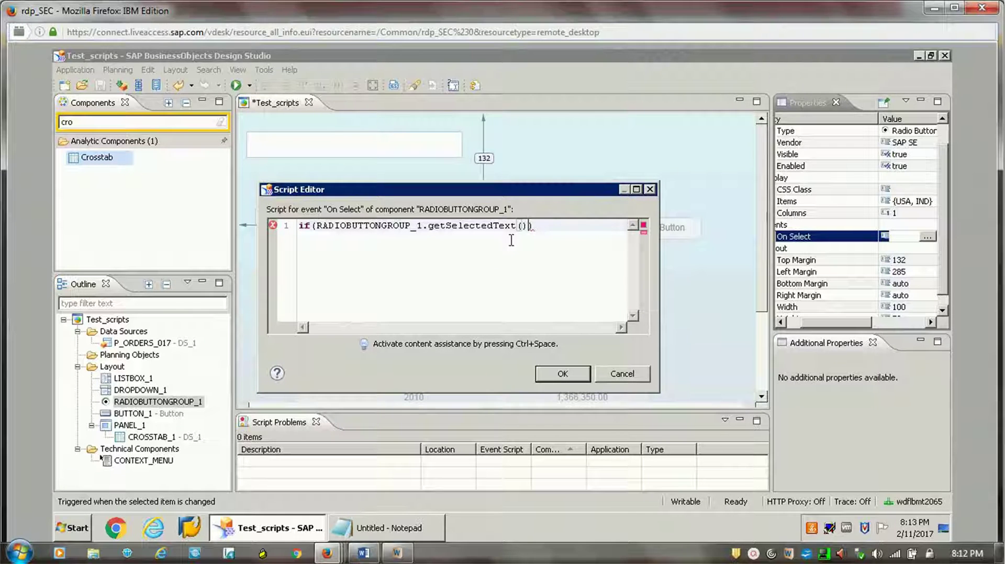
type("==\"\"")
type("Italy")
key("End")
Step: Add PANEL_1.setVisible(true); inside the Italy branch
key("Return")
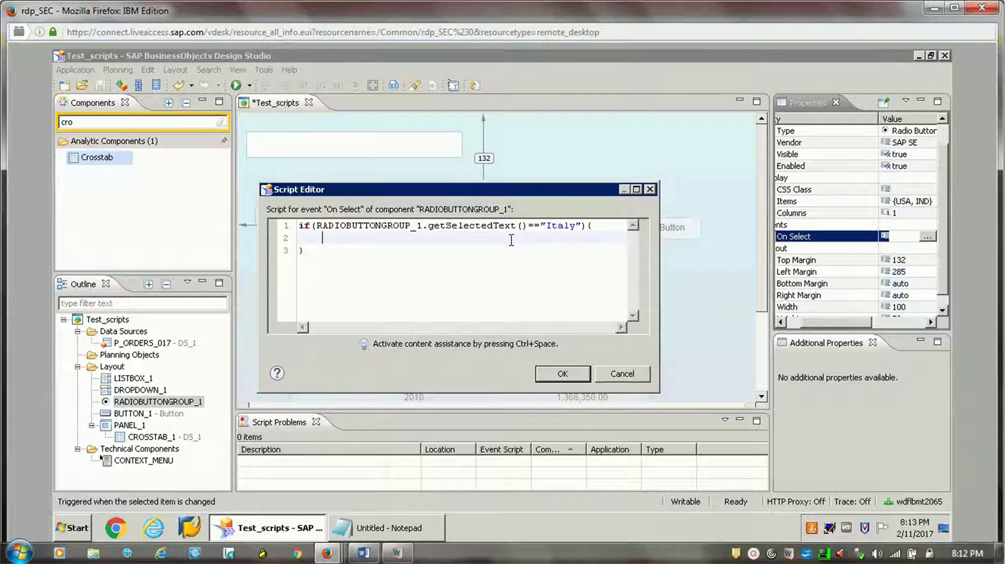
type("Panel")
key("Return")
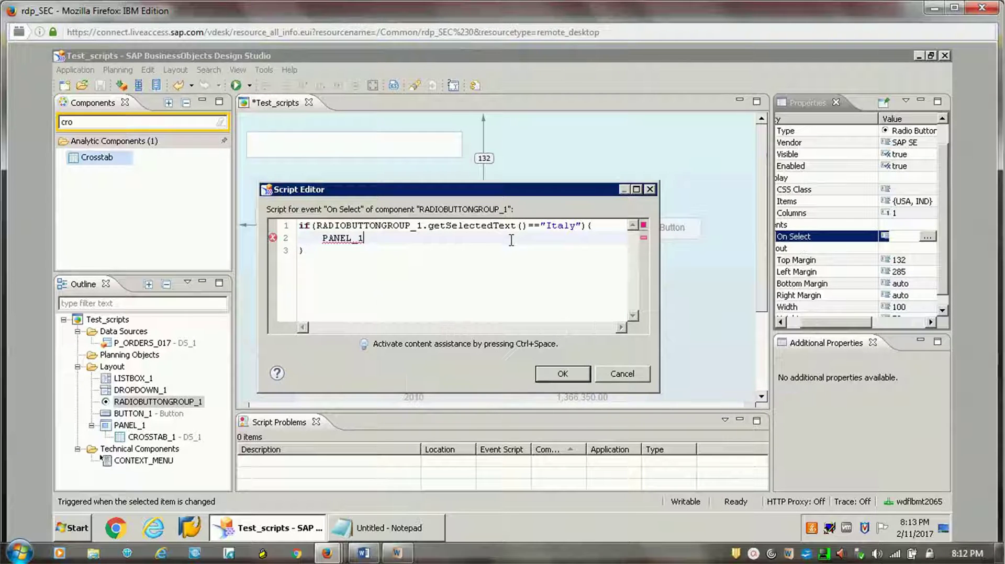
type(".set")
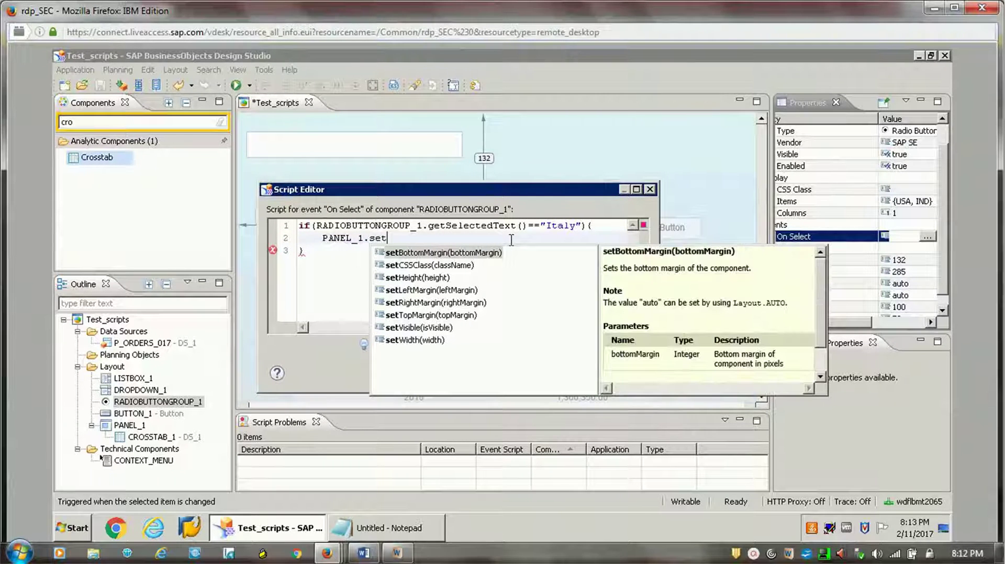
type("Vi")
key("Return")
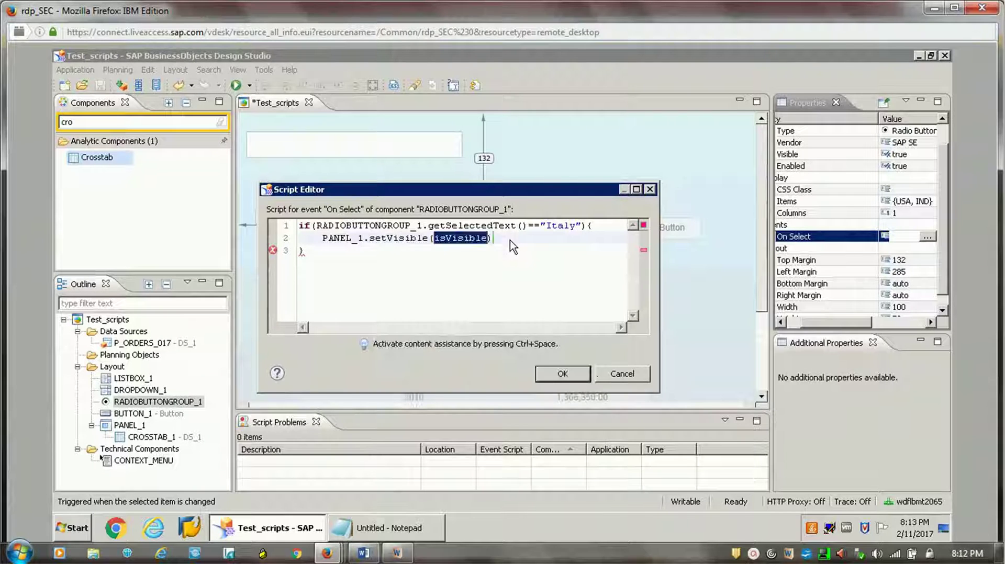
type("ty")
key("BackSpace")
key("BackSpace")
type("rue)")
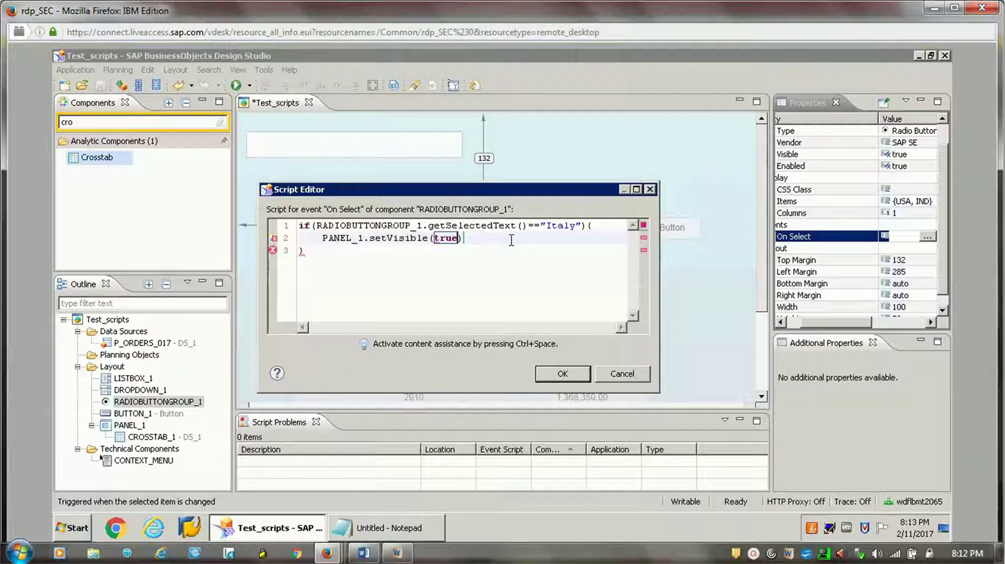
type(";")
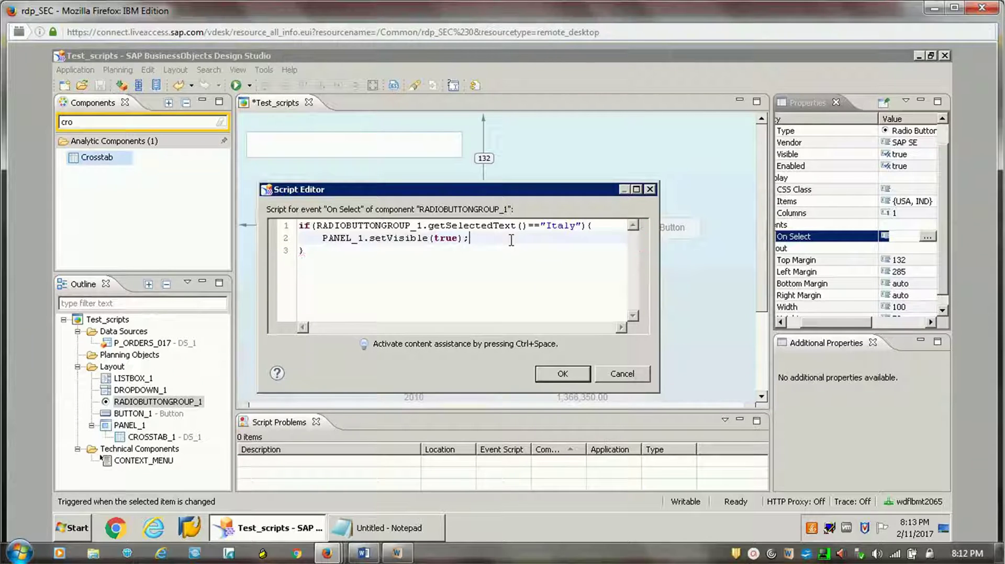
Step: Add an else block containing PANEL_1.setVisible(false);
key("Down")
type("els")
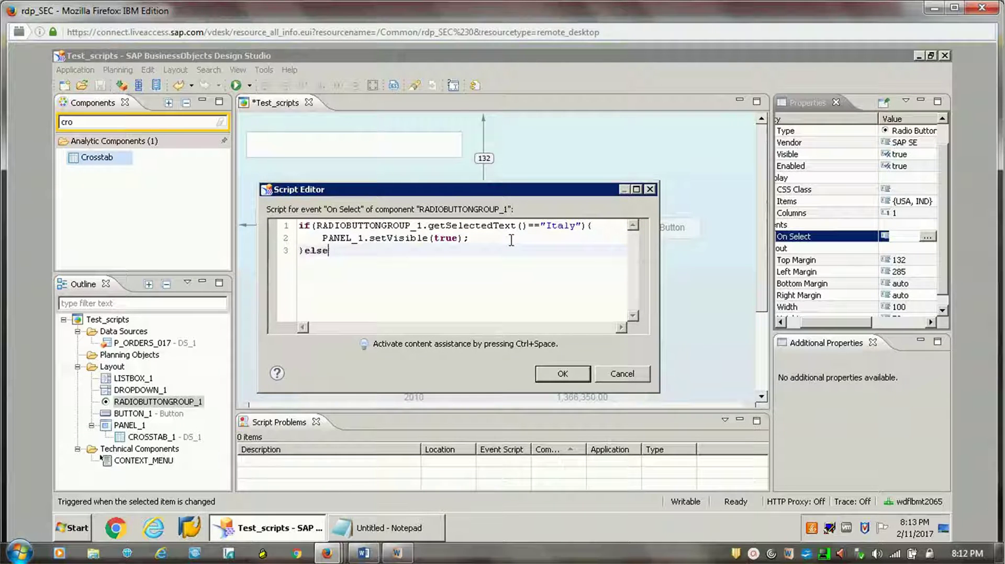
type("e{")
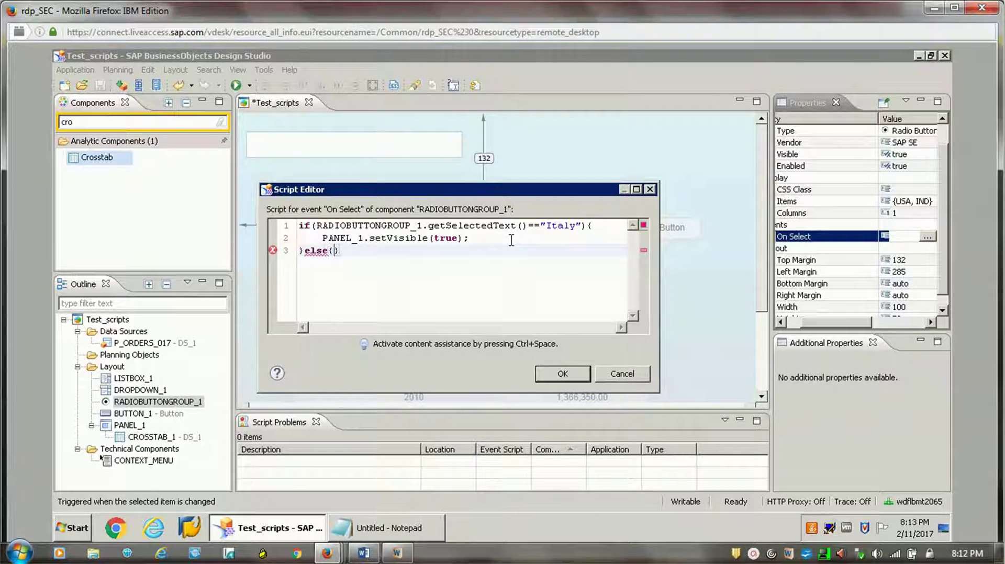
key("Return")
type("PANEL_1.s")
key("Escape")
key("Left")
key("BackSpace")
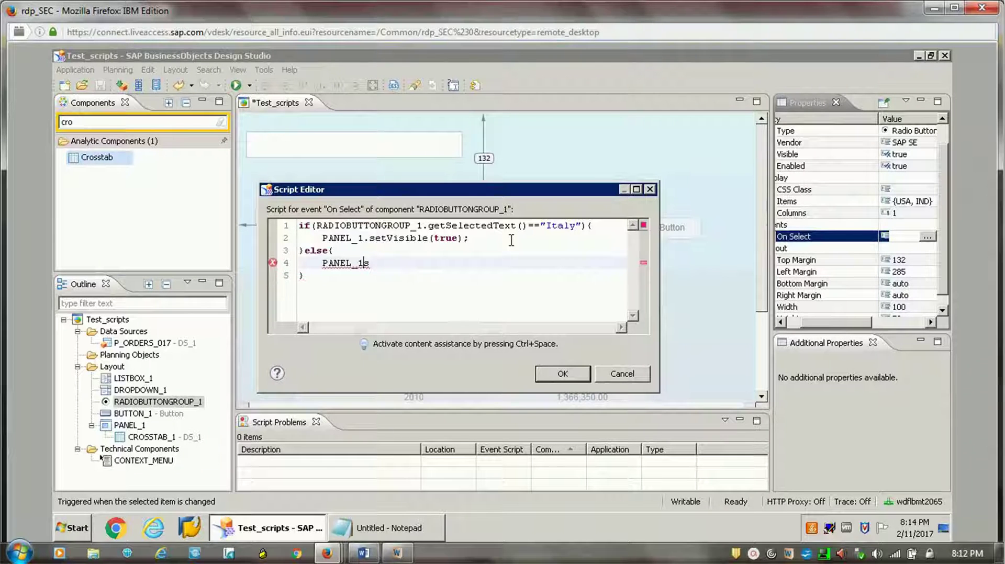
key("Delete")
type("setVi")
key("Return")
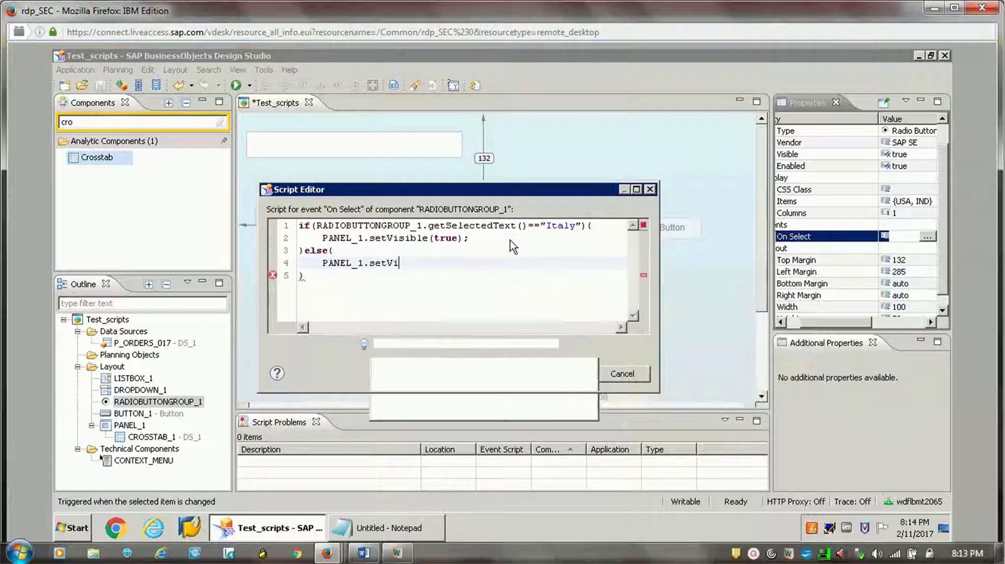
type("sible(false)")
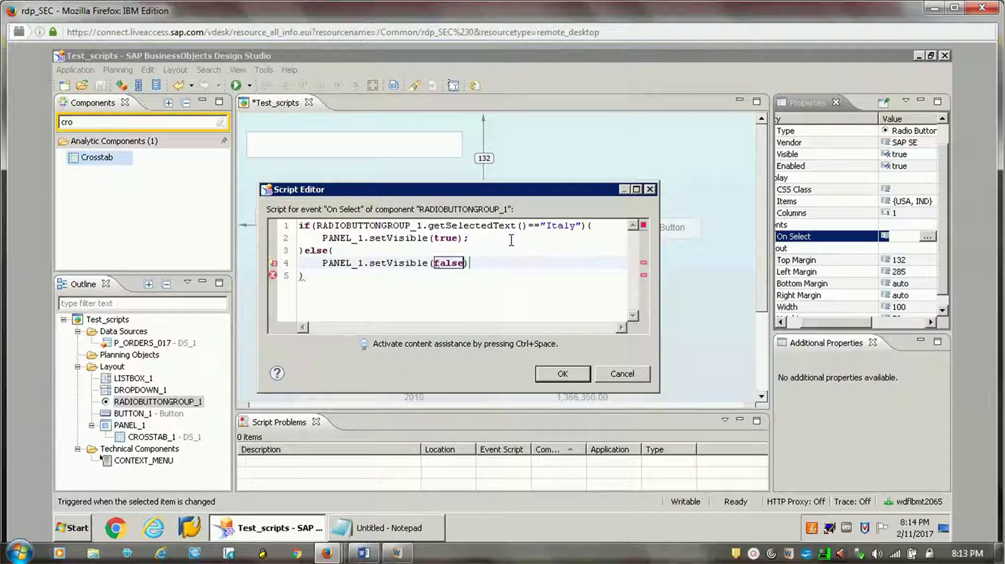
type(";")
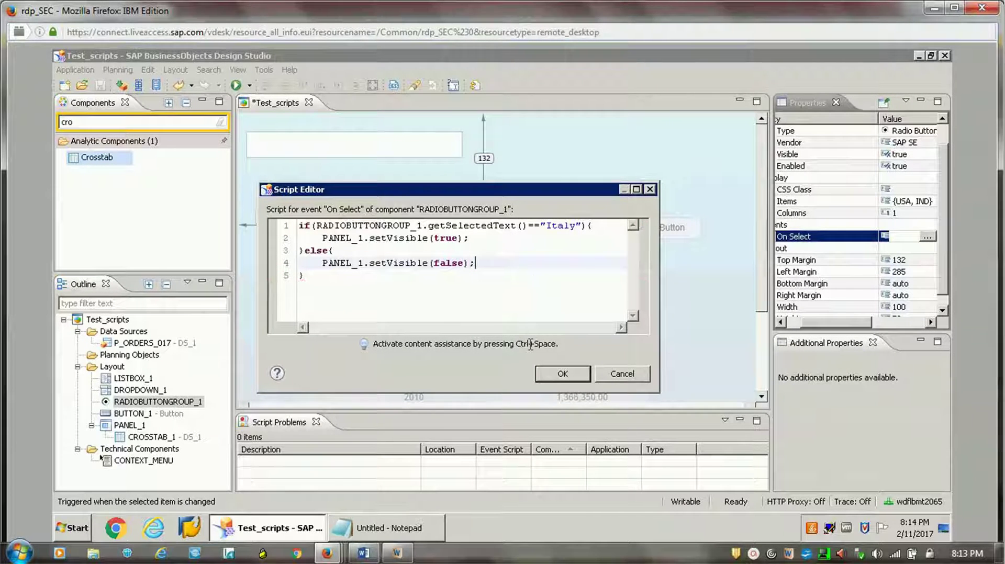
left_click(563, 375)
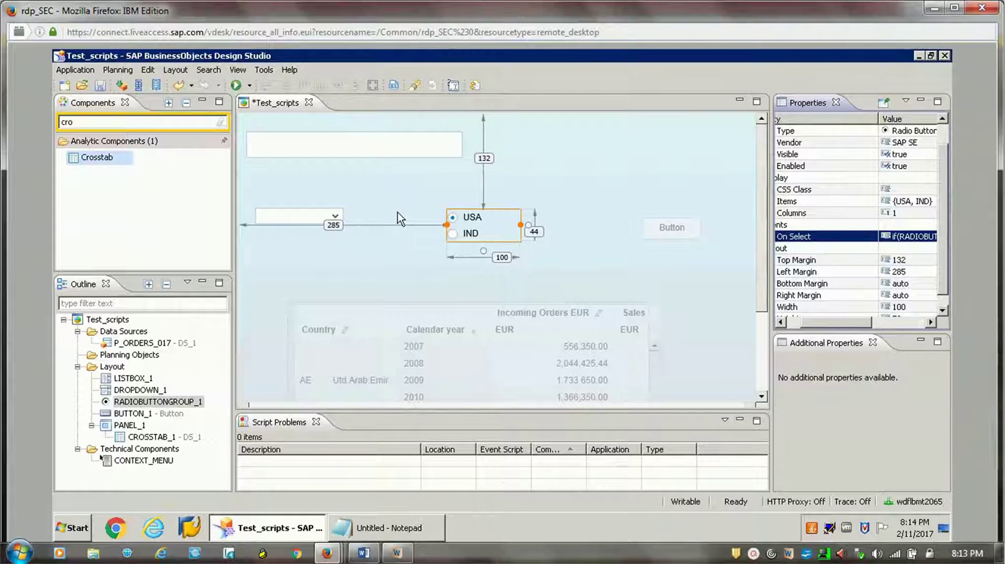
left_click(933, 240)
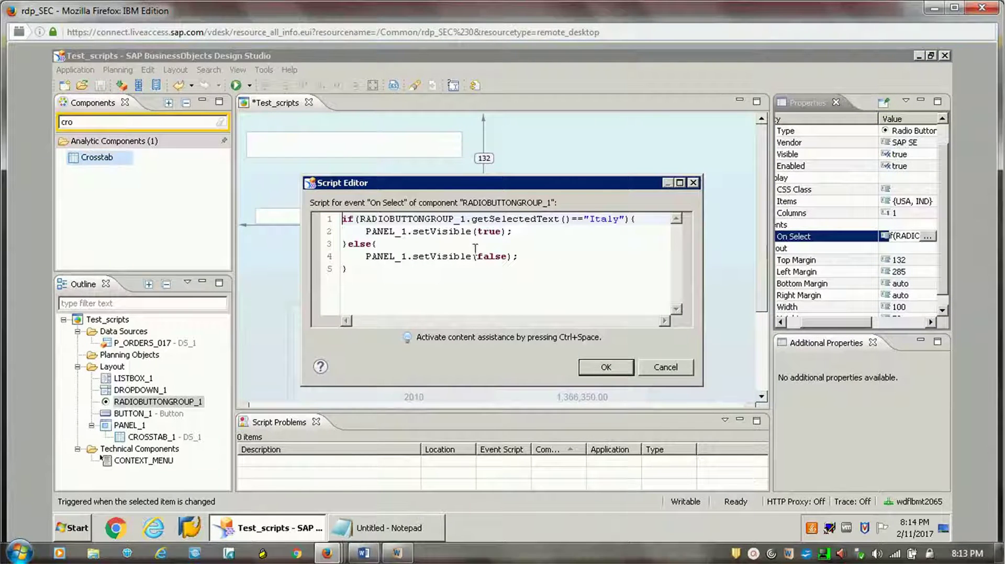
left_click(607, 369)
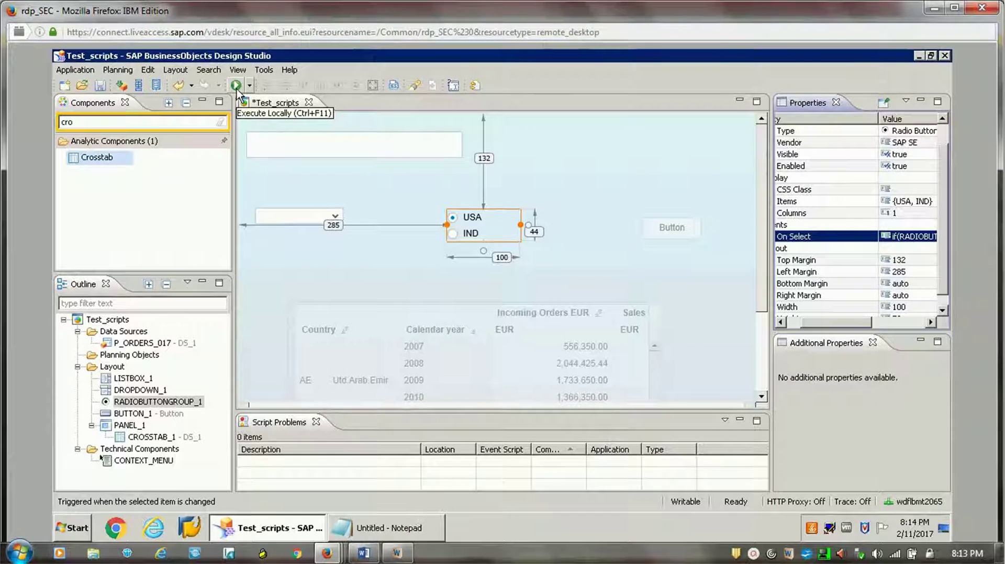
left_click(237, 85)
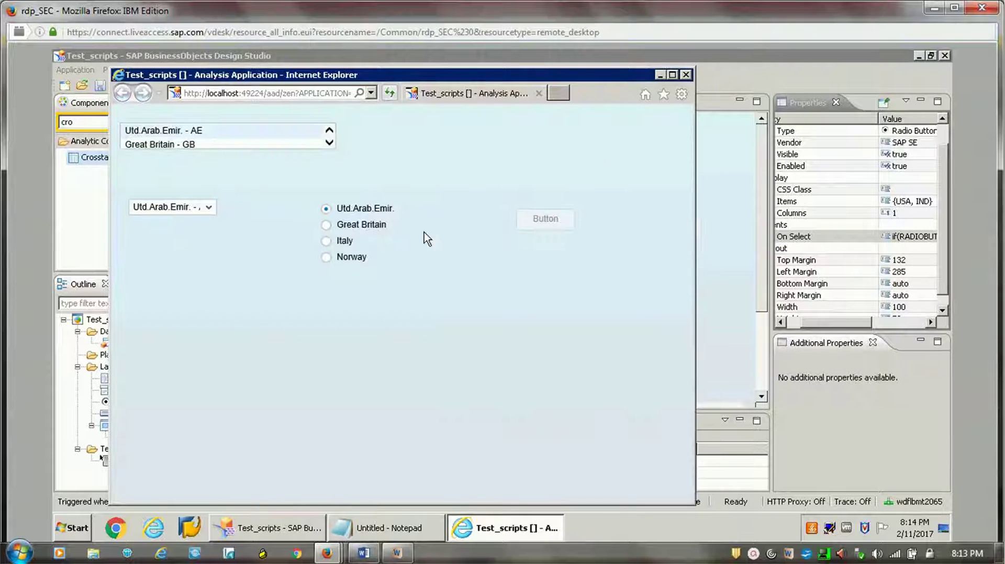
left_click(329, 226)
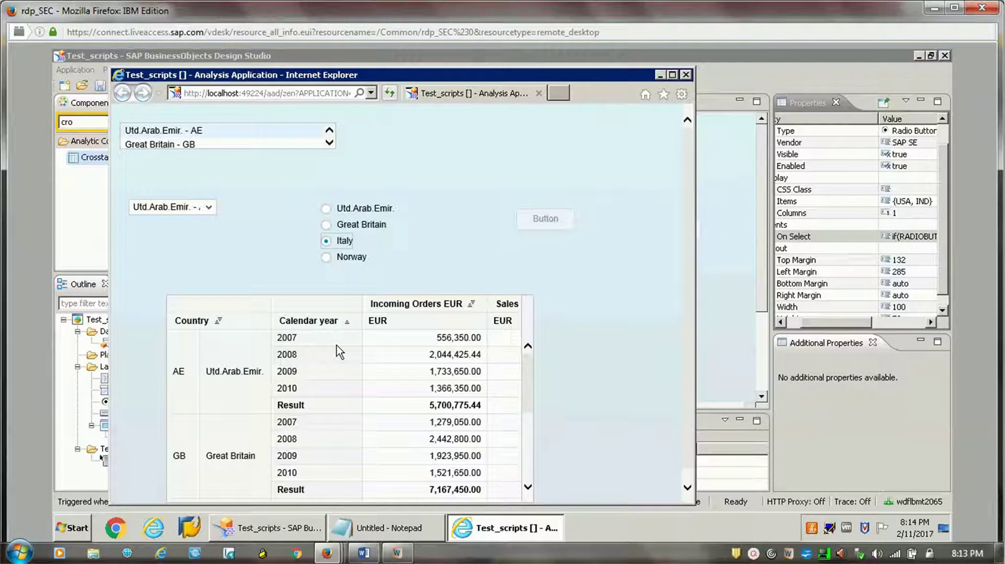
left_click(346, 258)
left_click(344, 242)
left_click(351, 226)
left_click(345, 257)
left_click(344, 242)
left_click(345, 226)
left_click(346, 209)
left_click(345, 258)
left_click(345, 242)
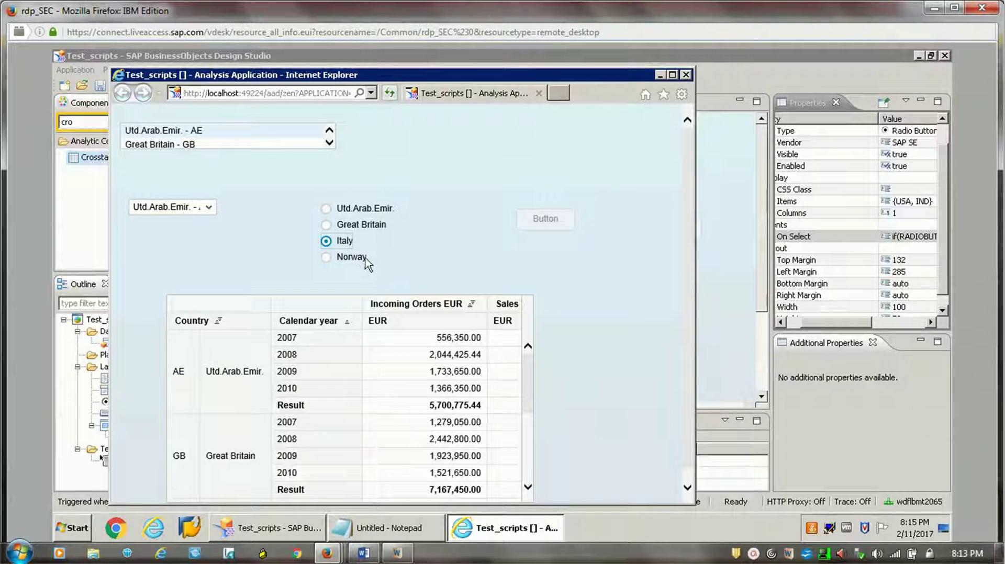
left_click(346, 257)
left_click(358, 226)
left_click(367, 209)
left_click(343, 242)
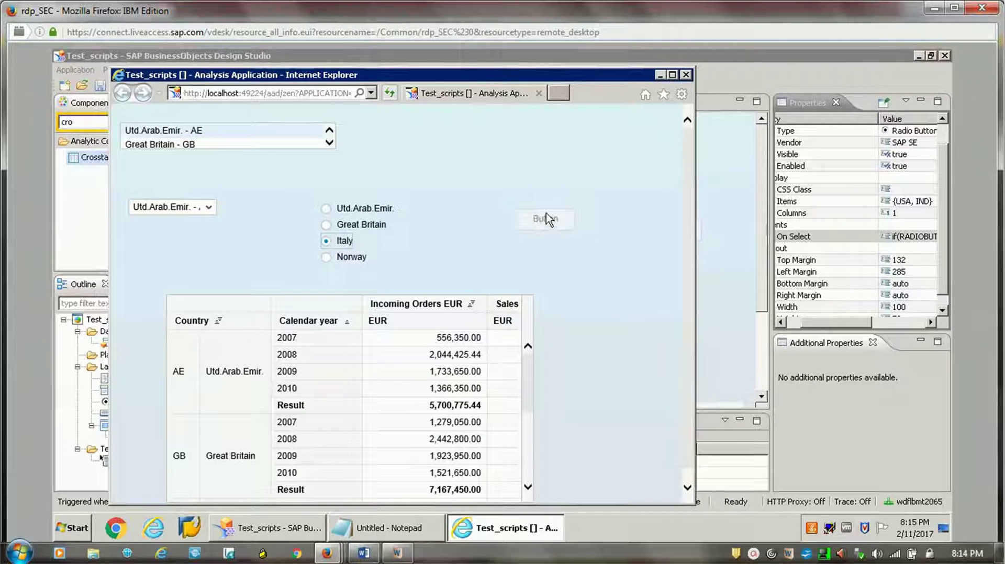
Step: Close the preview and reopen the radio group's On Select script
left_click(685, 75)
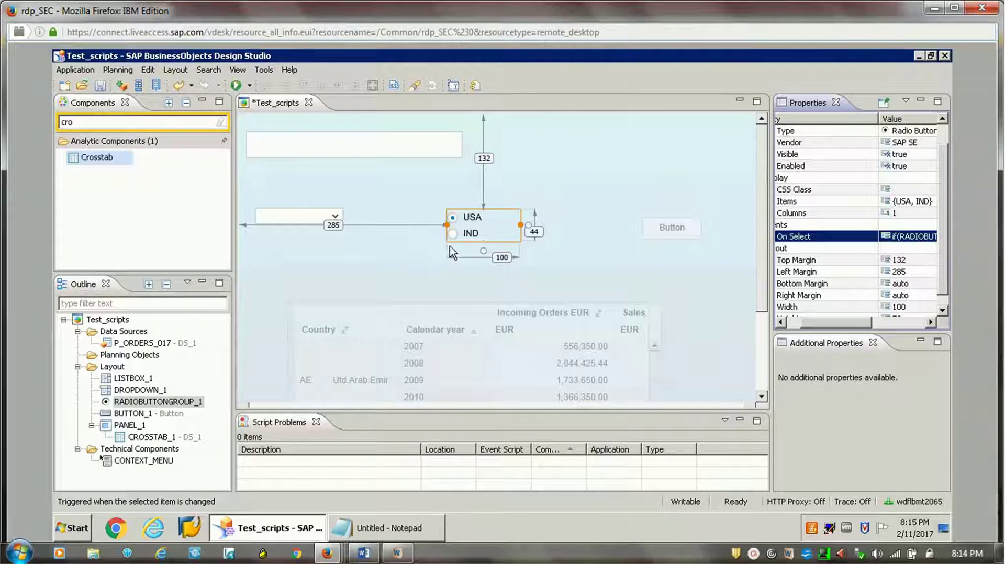
left_click(920, 238)
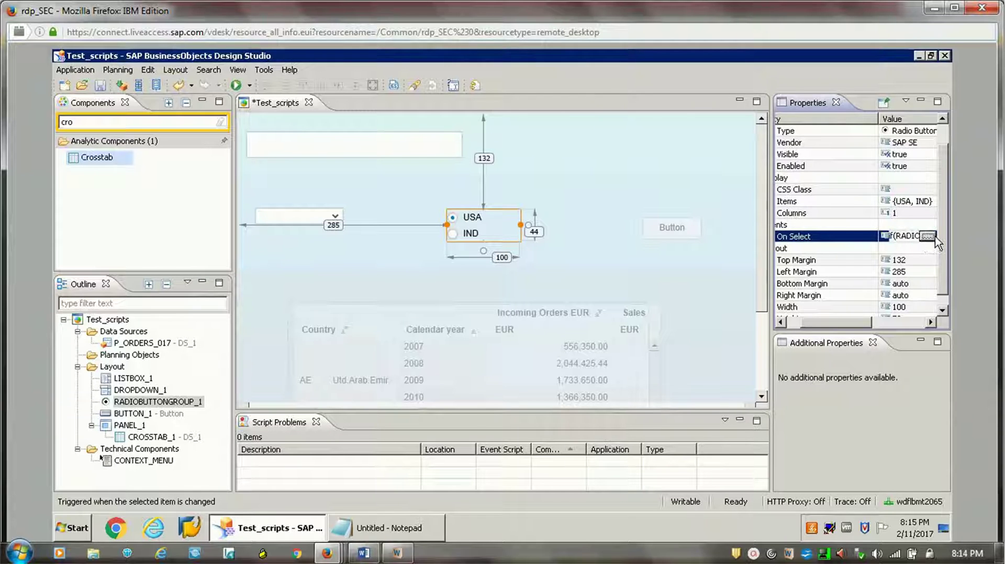
left_click(928, 236)
Step: Add BUTTON_1.setVisible(true); to the Italy branch
left_click(528, 236)
key("Return")
type("Bu")
key("ctrl+space")
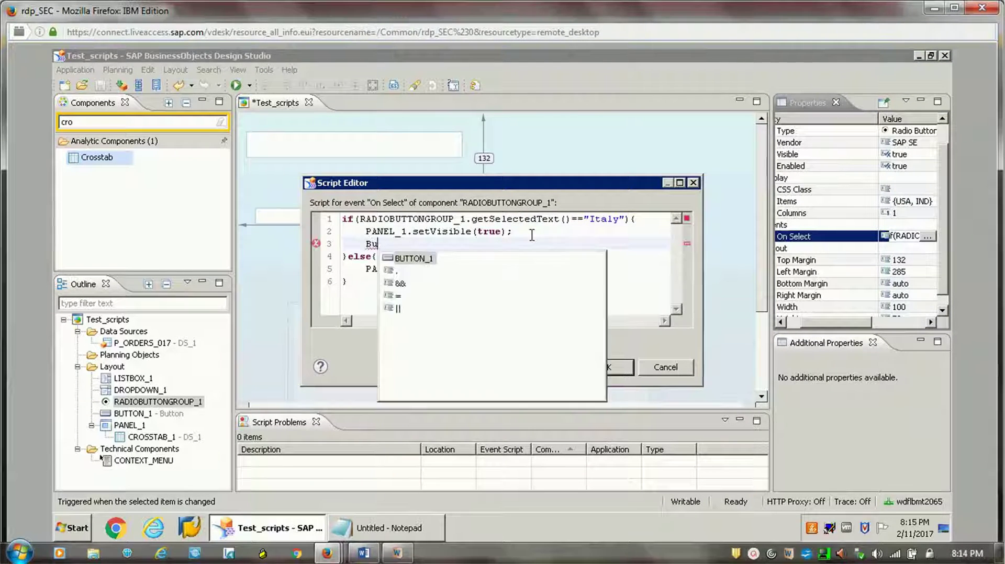
key("Return")
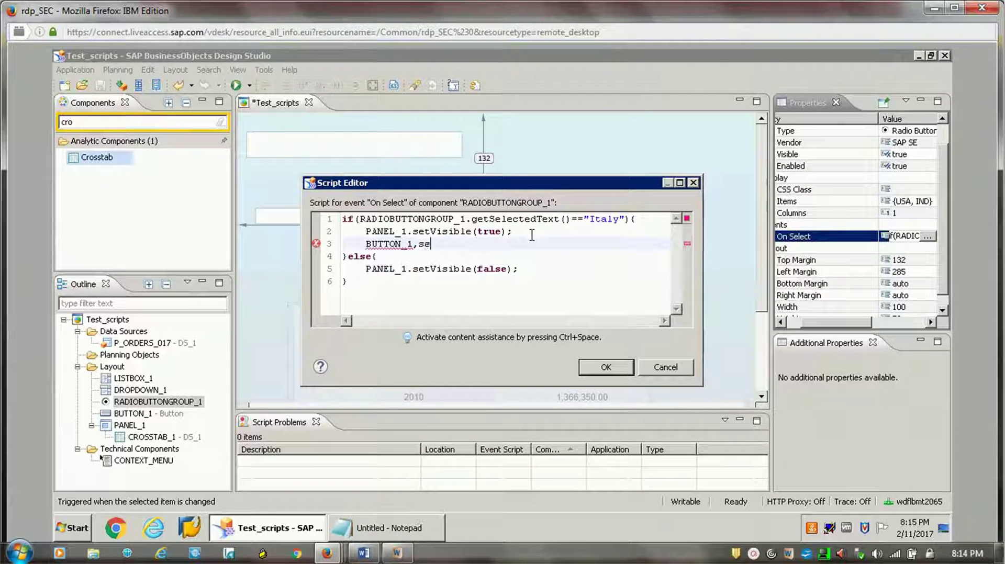
key("BackSpace")
type(".setVi")
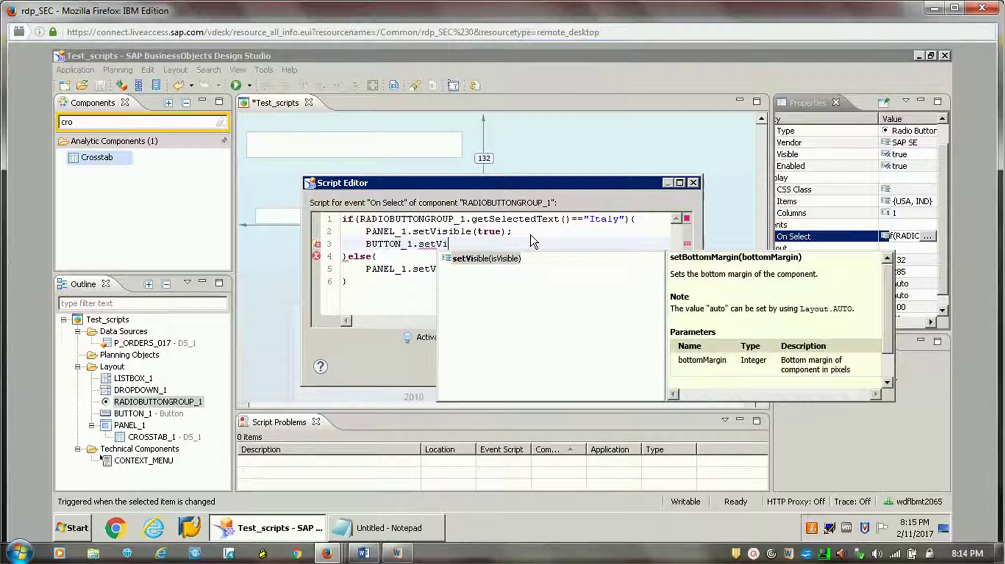
key("Return")
type("true)")
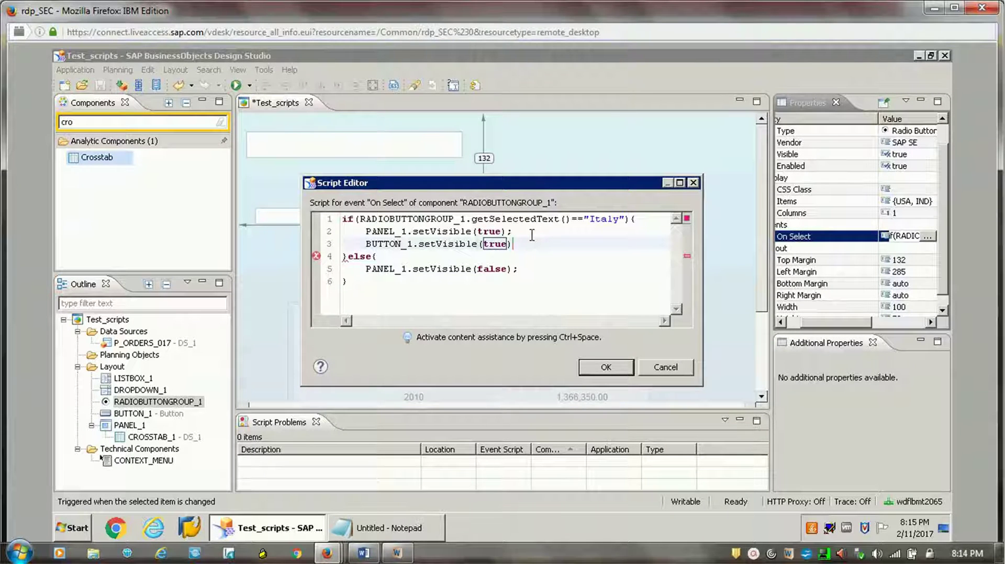
type(";")
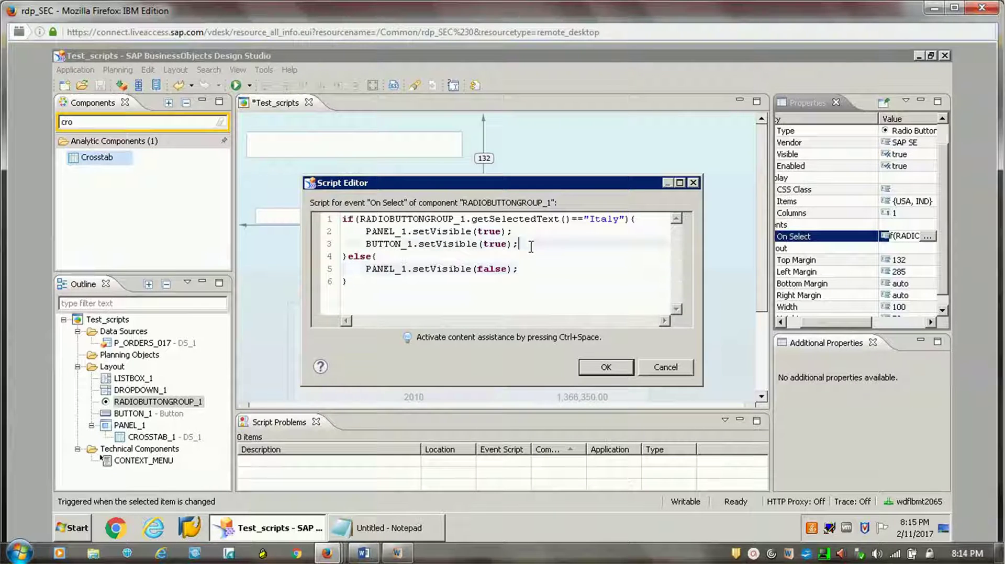
Step: Copy the BUTTON_1 line into the else branch and start changing true to false
triple_click(531, 245)
key("ctrl+c")
key("Right")
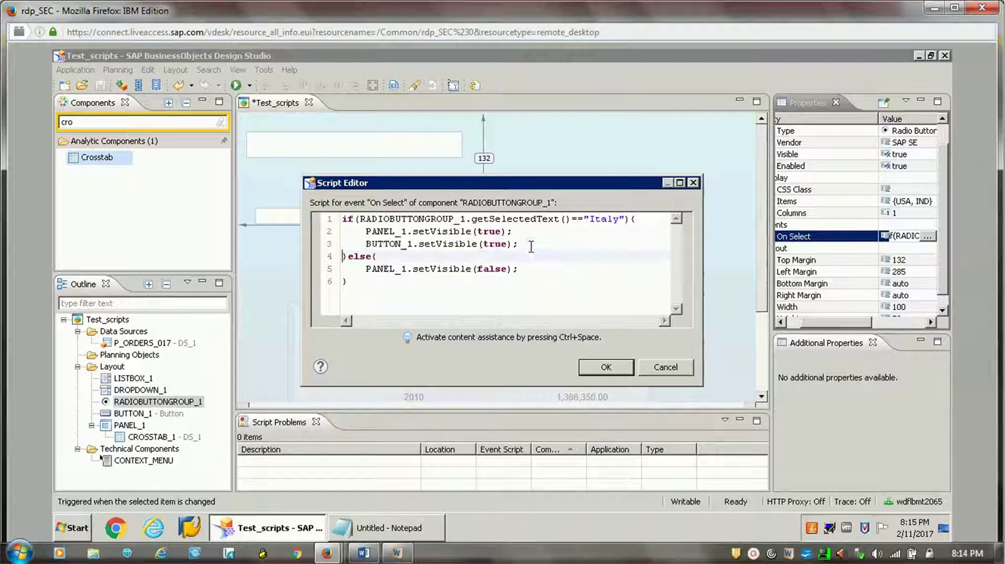
key("Down")
key("End")
key("Return")
key("ctrl+v")
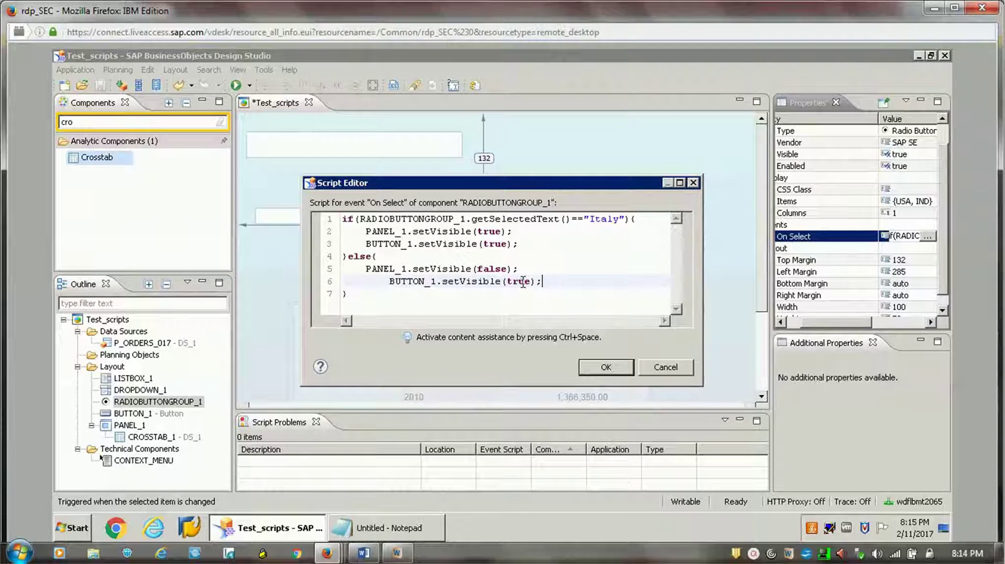
double_click(520, 282)
type("fl")
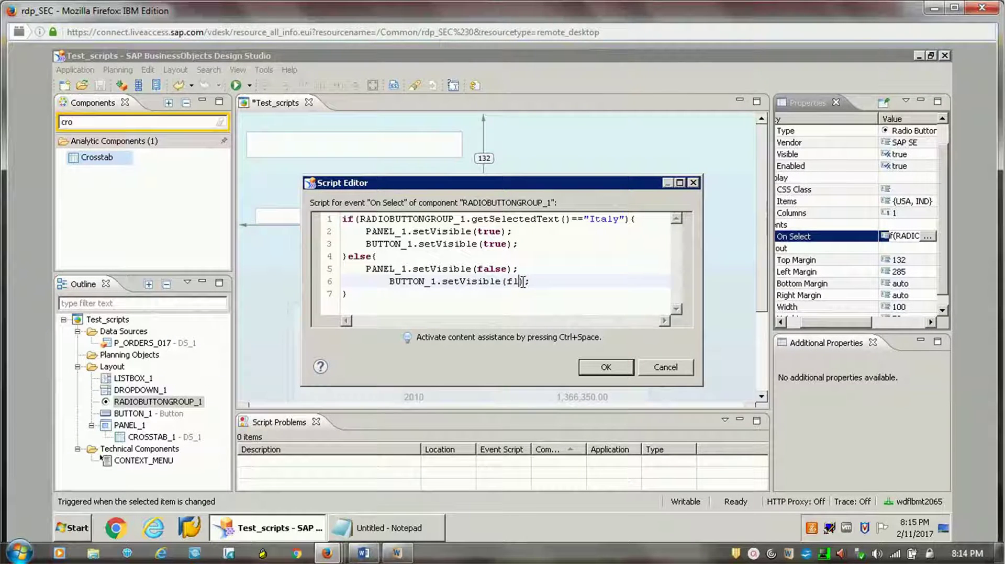
type("le")
Step: Apply the script, preview locally, and test Great Britain, Italy, Norway, Utd.Arab.Emir. and Italy
left_click(621, 369)
left_click(236, 85)
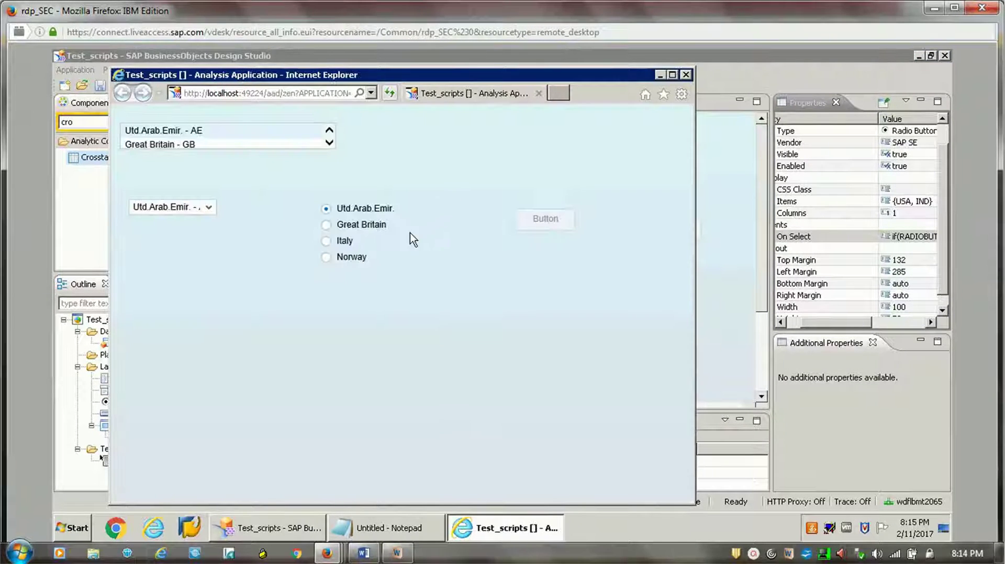
left_click(375, 226)
left_click(345, 243)
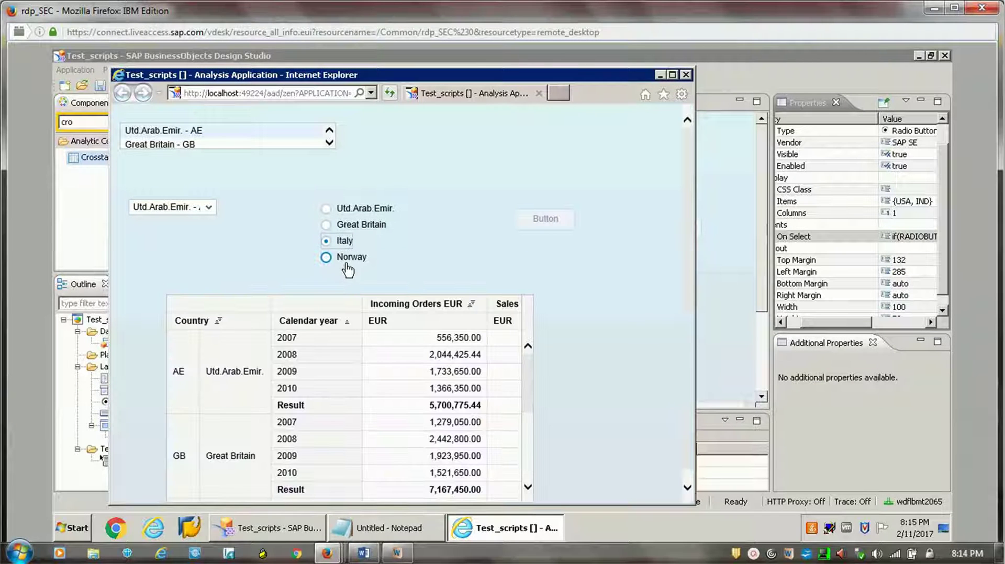
left_click(327, 257)
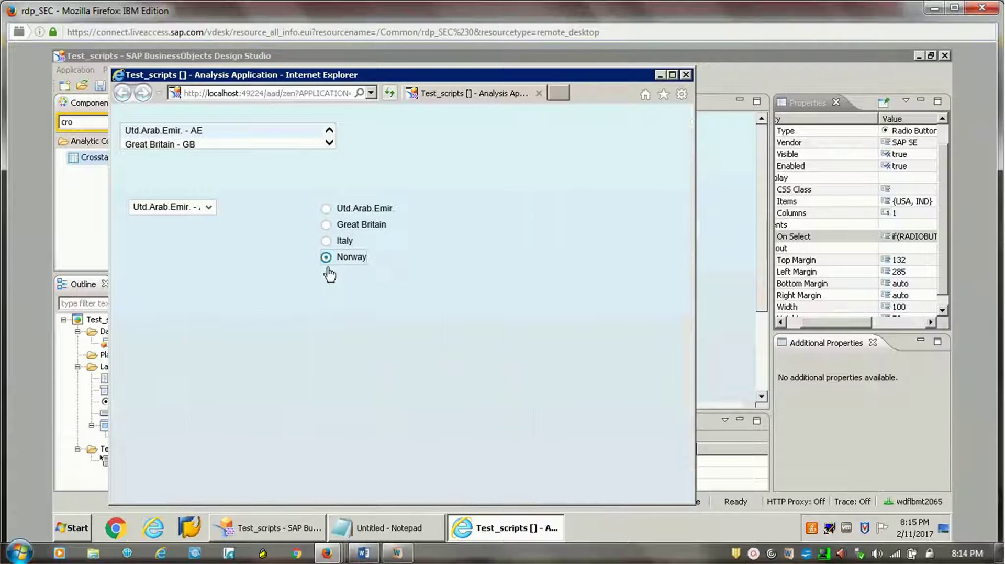
left_click(342, 227)
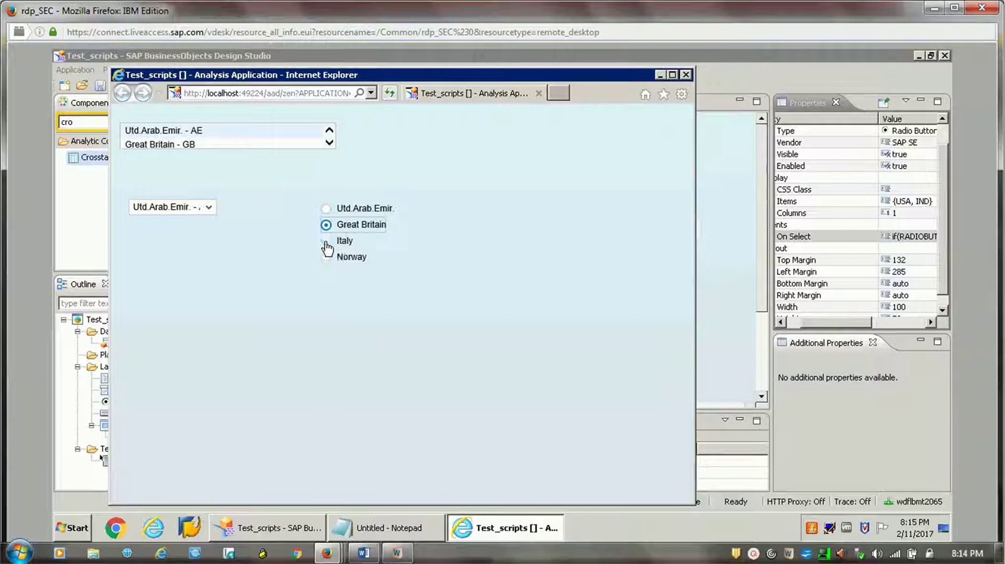
left_click(353, 208)
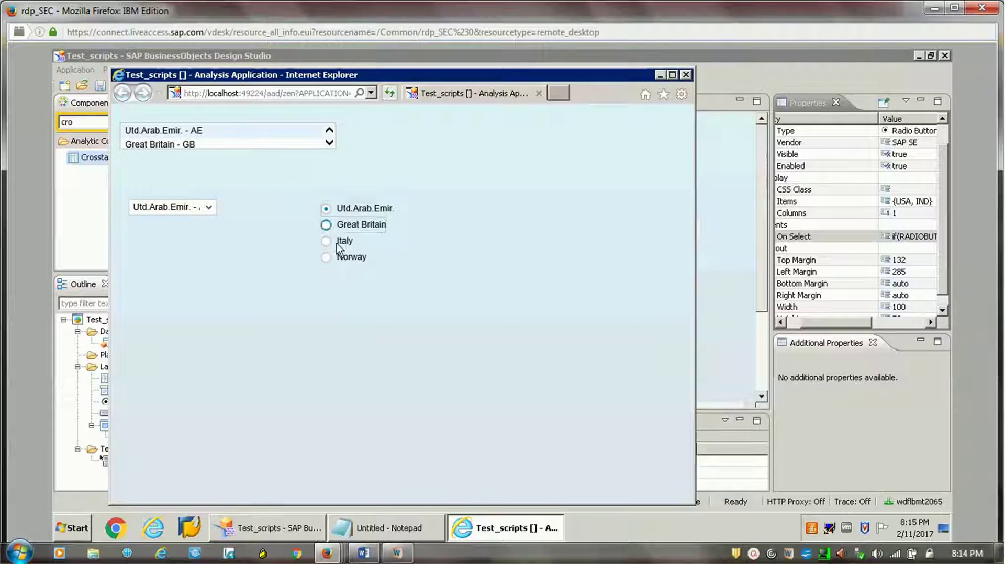
left_click(339, 249)
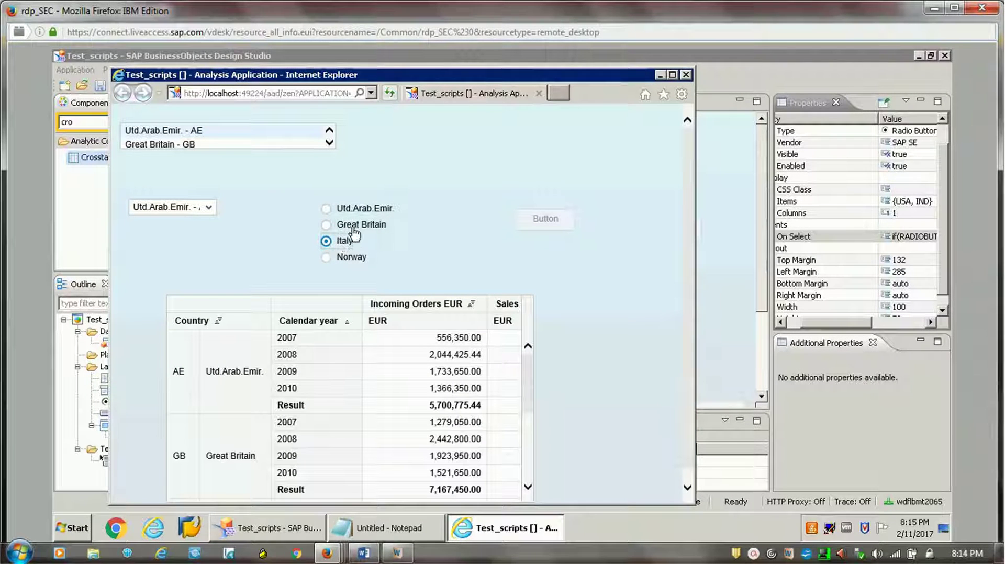
Step: Close the Internet Explorer preview window
left_click(686, 75)
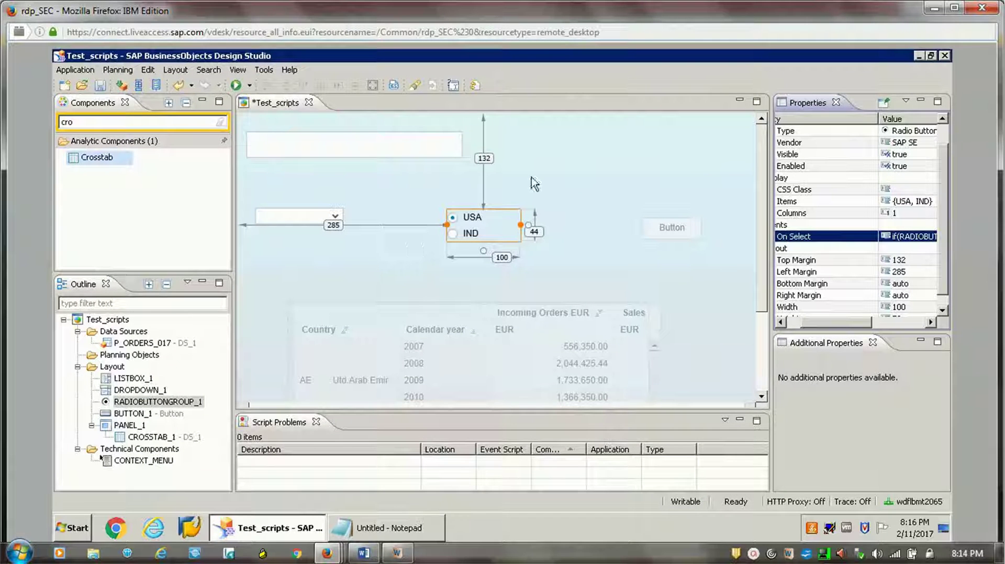